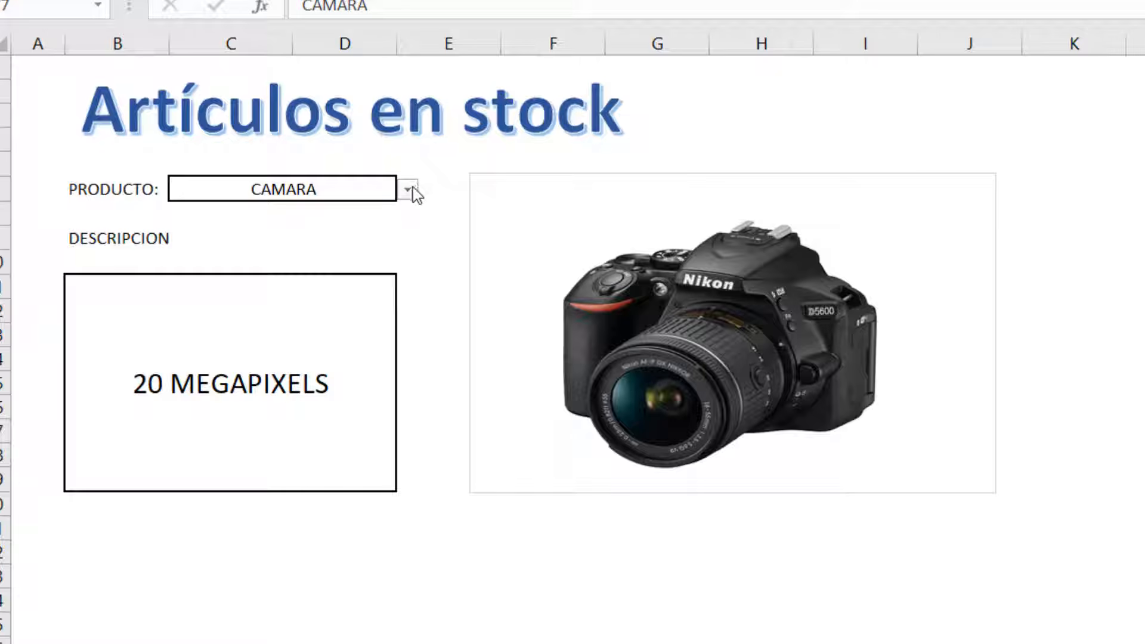
Set the product in cell C7 to MOVIL and view the source rows on the PRODUCTOS sheet.
{"action": "left_click", "coordinate": [409, 191]}
{"action": "left_click", "coordinate": [408, 190]}
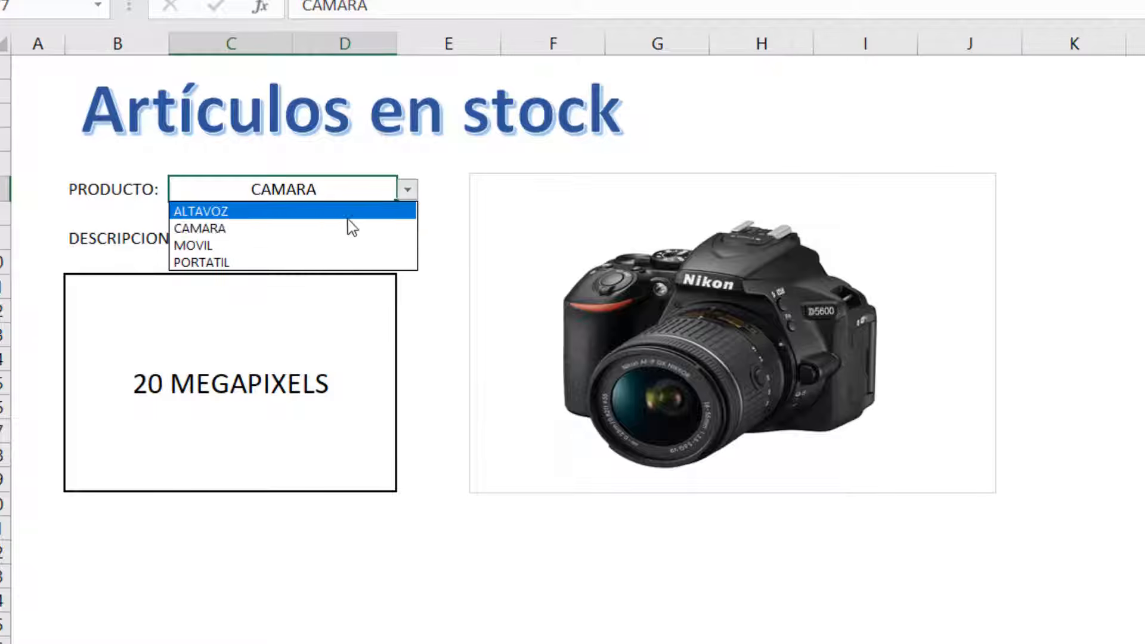
{"action": "left_click", "coordinate": [332, 246]}
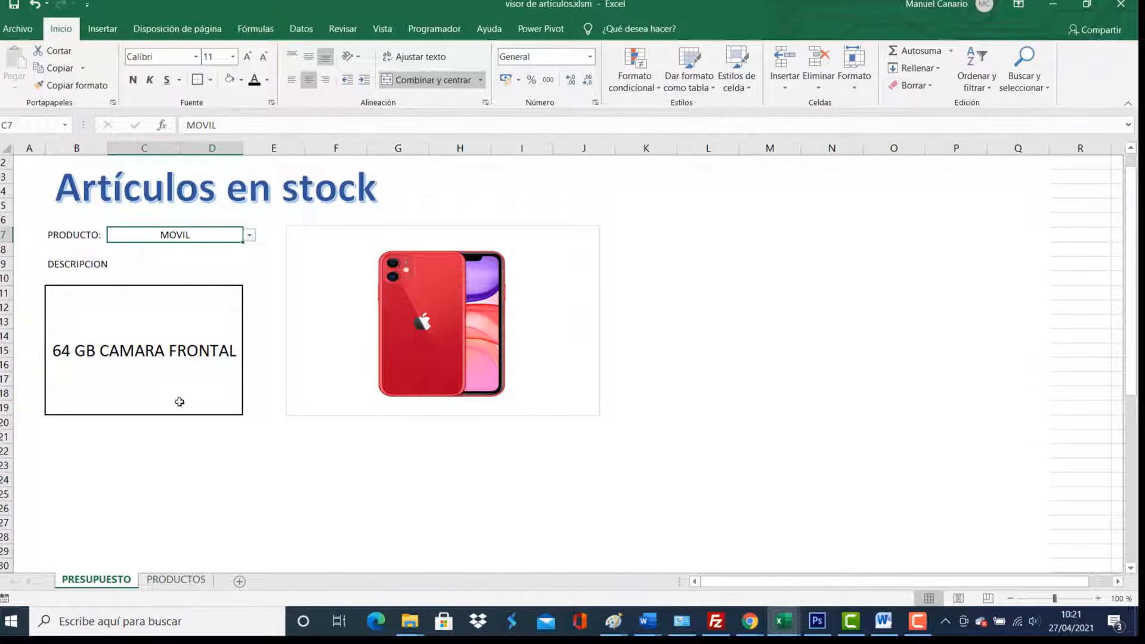
{"action": "left_click", "coordinate": [175, 580]}
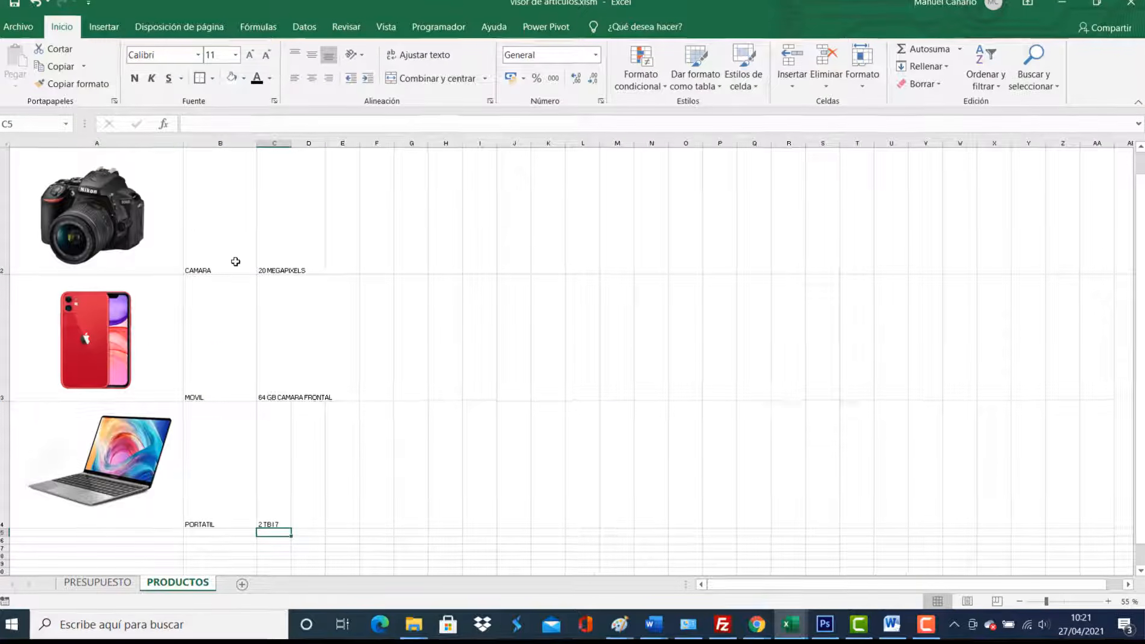
{"action": "scroll", "coordinate": [235, 258], "scroll_direction": "up", "scroll_amount": 1}
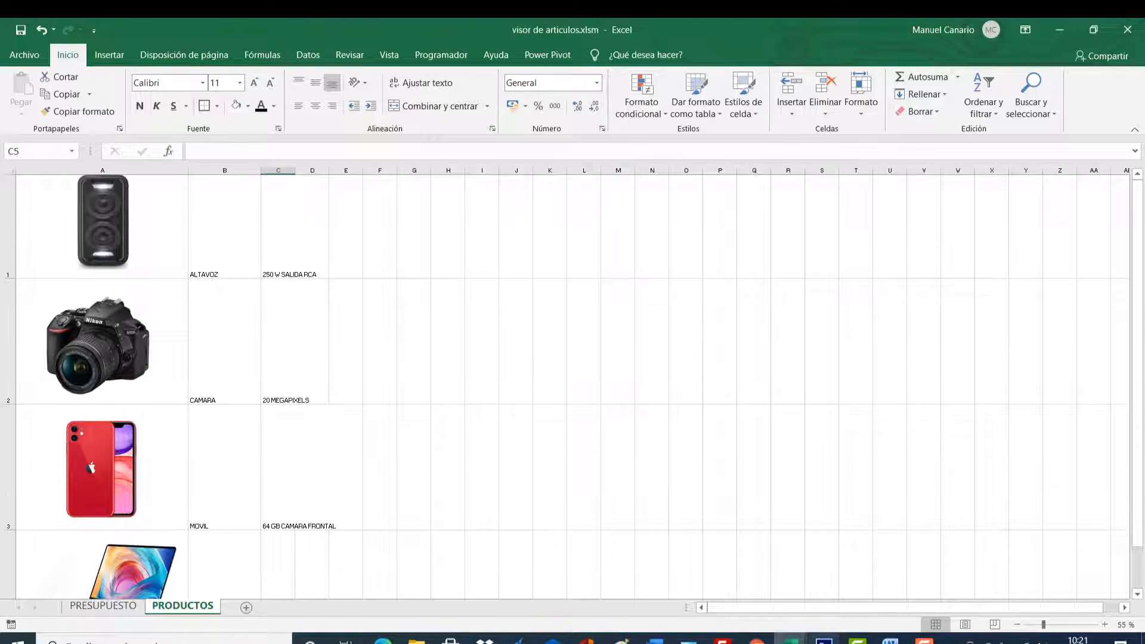
Switch to the workbook visor de articulos sin formulas.xlsm and show the first rows of its PRODUCTOS sheet.
{"action": "left_click", "coordinate": [791, 640]}
{"action": "left_click", "coordinate": [894, 607]}
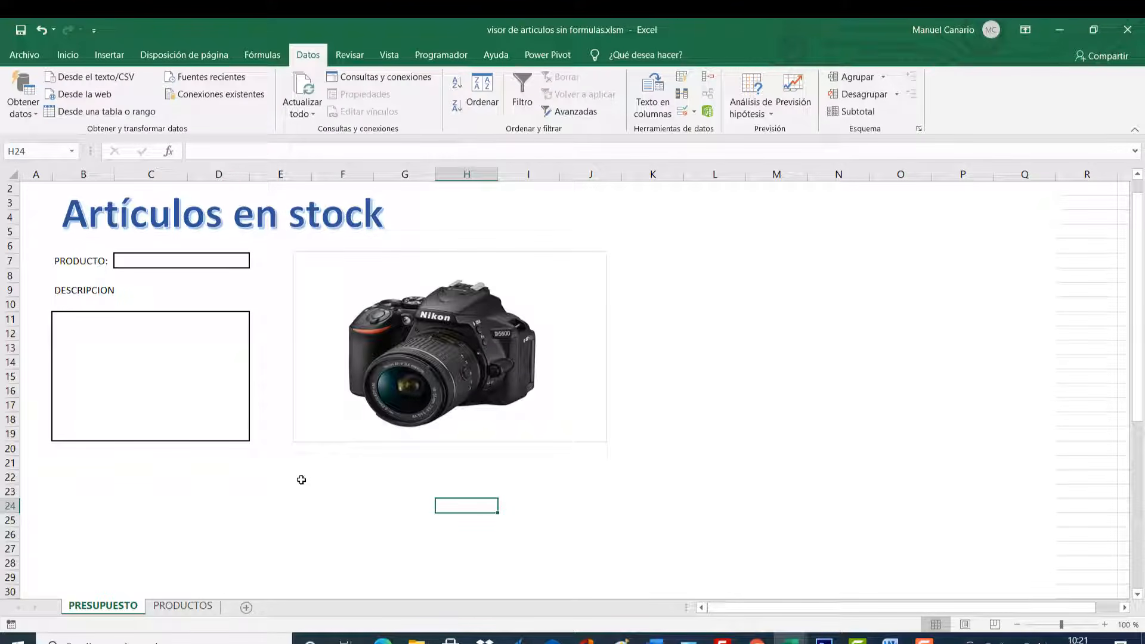
{"action": "left_click", "coordinate": [183, 606]}
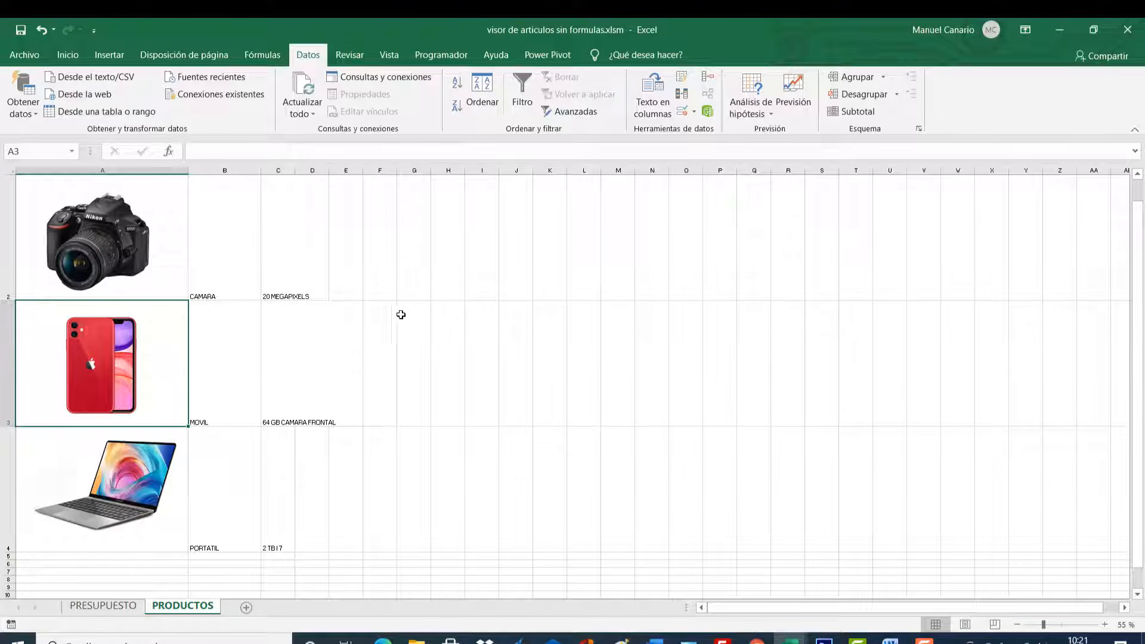
{"action": "scroll", "coordinate": [234, 265], "scroll_direction": "up", "scroll_amount": 1}
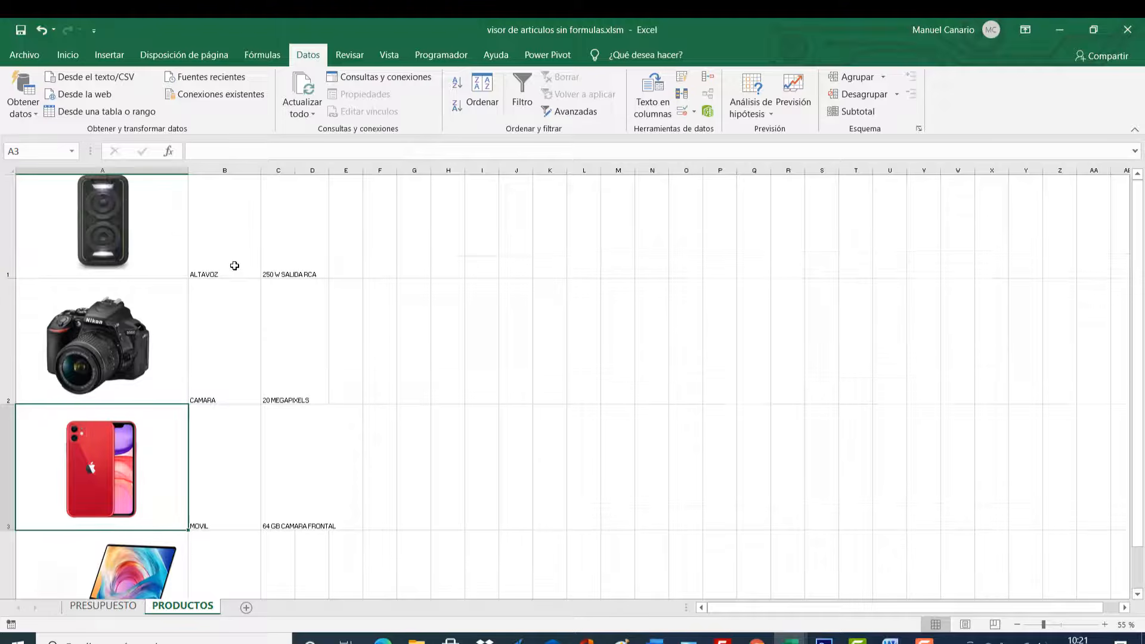
Examine the product pictures in column A, the names in column B and the descriptions in column C.
{"action": "left_click", "coordinate": [141, 217]}
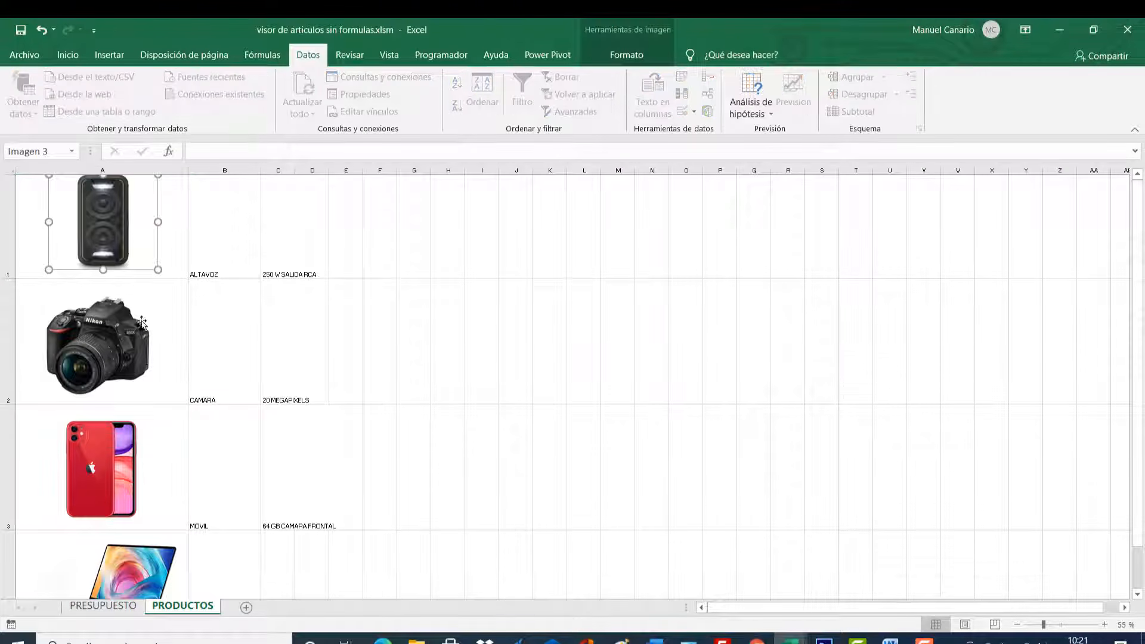
{"action": "left_click", "coordinate": [132, 345]}
{"action": "left_click", "coordinate": [136, 441]}
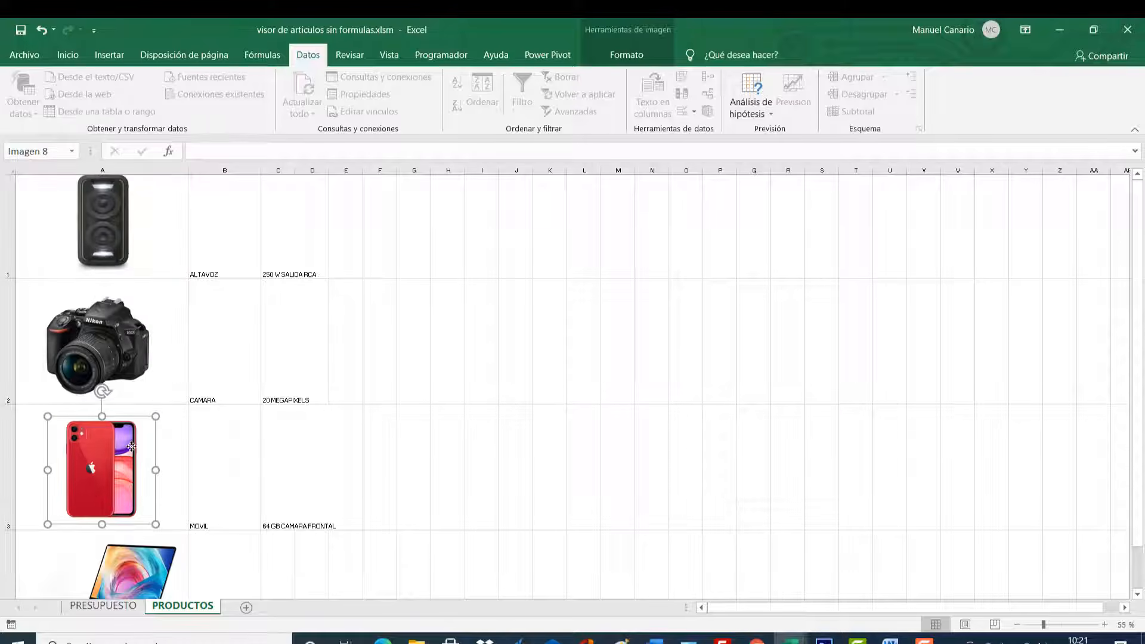
{"action": "left_click", "coordinate": [143, 569]}
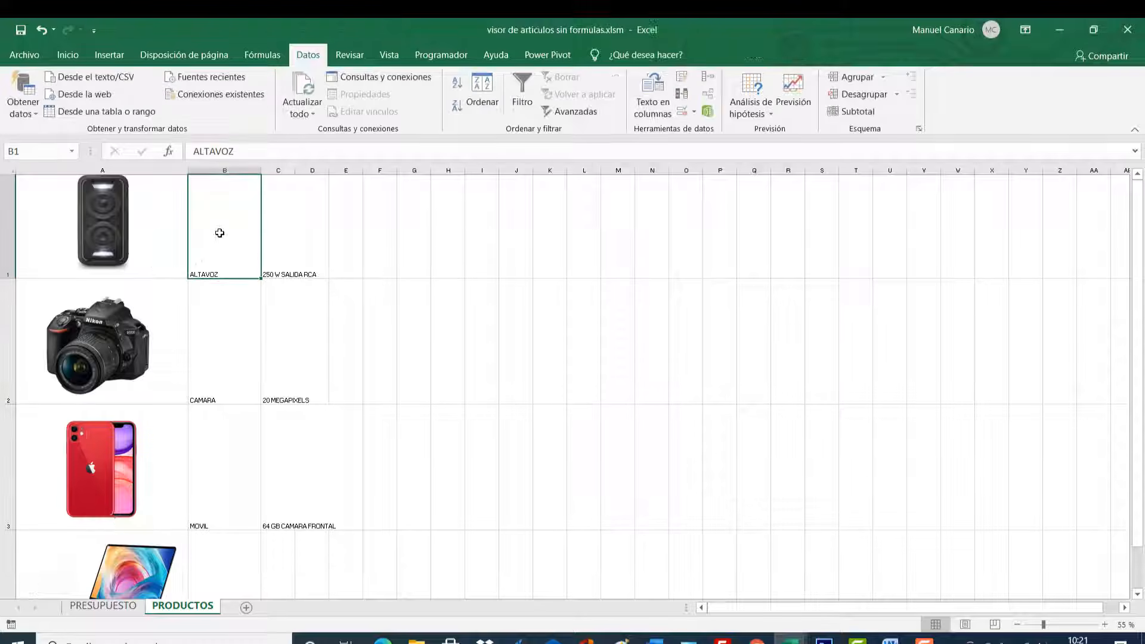
{"action": "left_click", "coordinate": [218, 233]}
{"action": "left_click", "coordinate": [229, 329]}
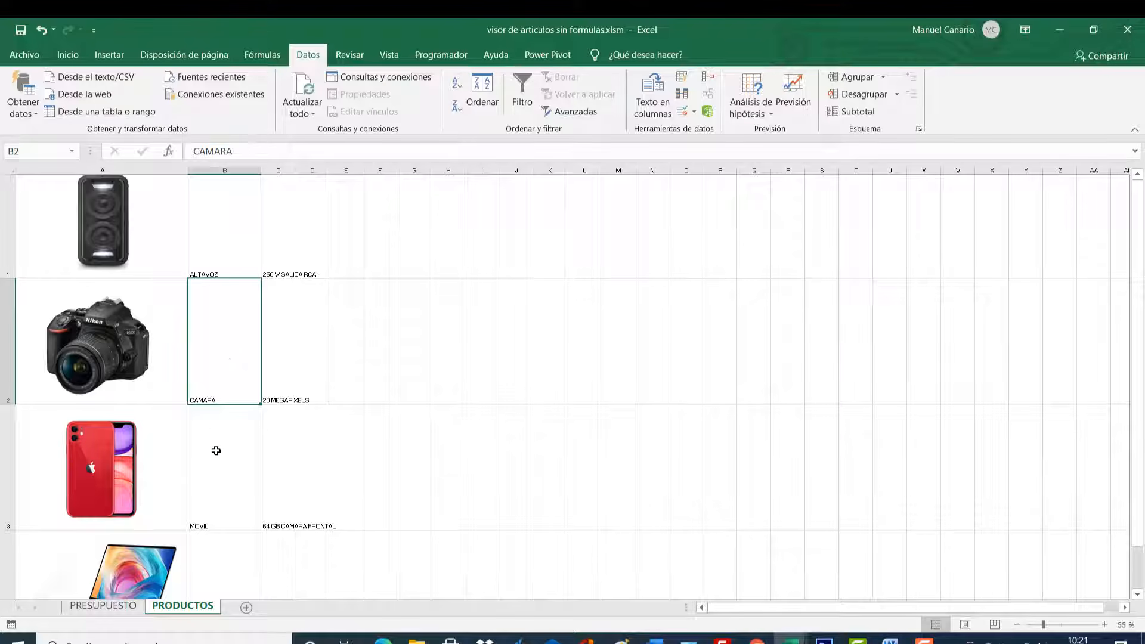
{"action": "left_click", "coordinate": [228, 435]}
{"action": "left_click", "coordinate": [218, 547]}
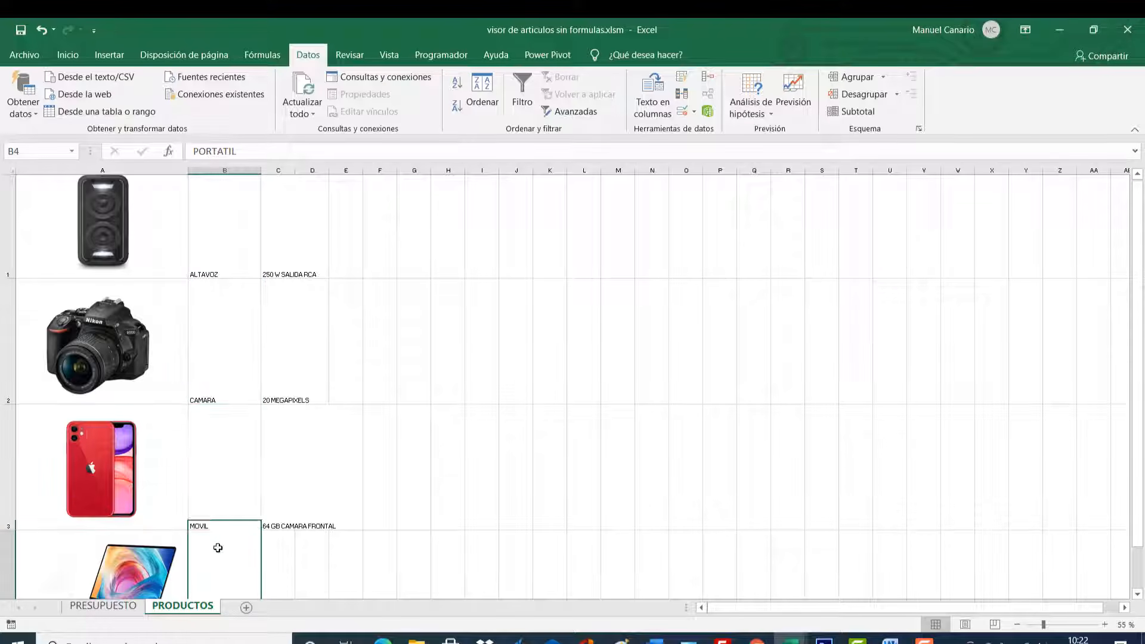
{"action": "left_click", "coordinate": [289, 251]}
{"action": "left_click", "coordinate": [279, 308]}
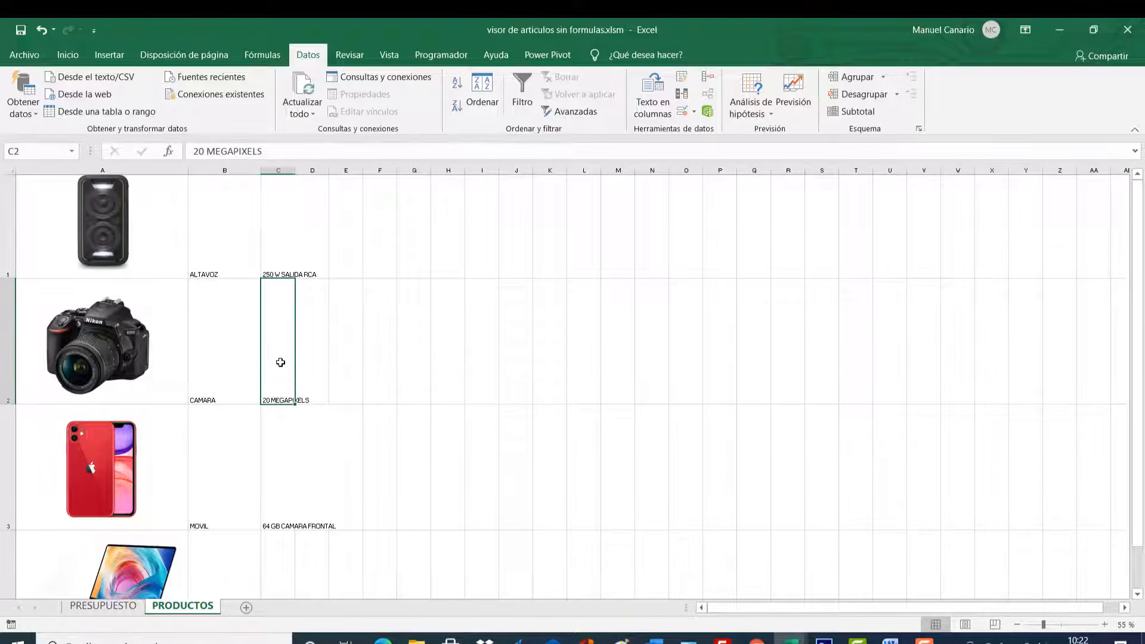
{"action": "left_click", "coordinate": [277, 436]}
{"action": "left_click", "coordinate": [277, 542]}
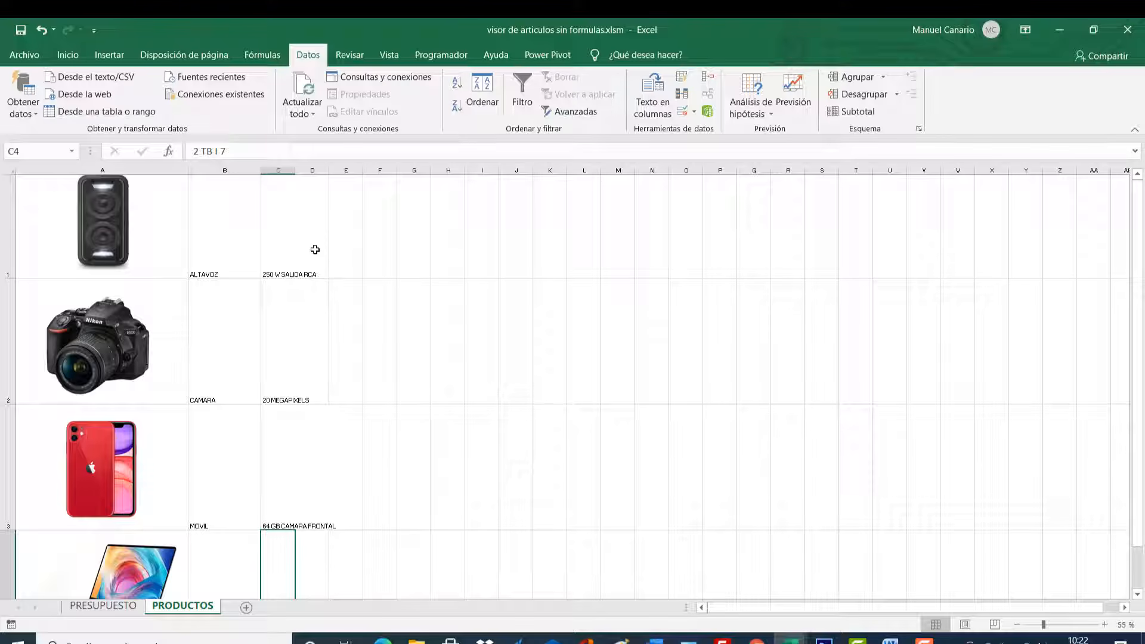
Define the name altavoz for cell A1, which holds the speaker picture.
{"action": "left_click", "coordinate": [179, 185]}
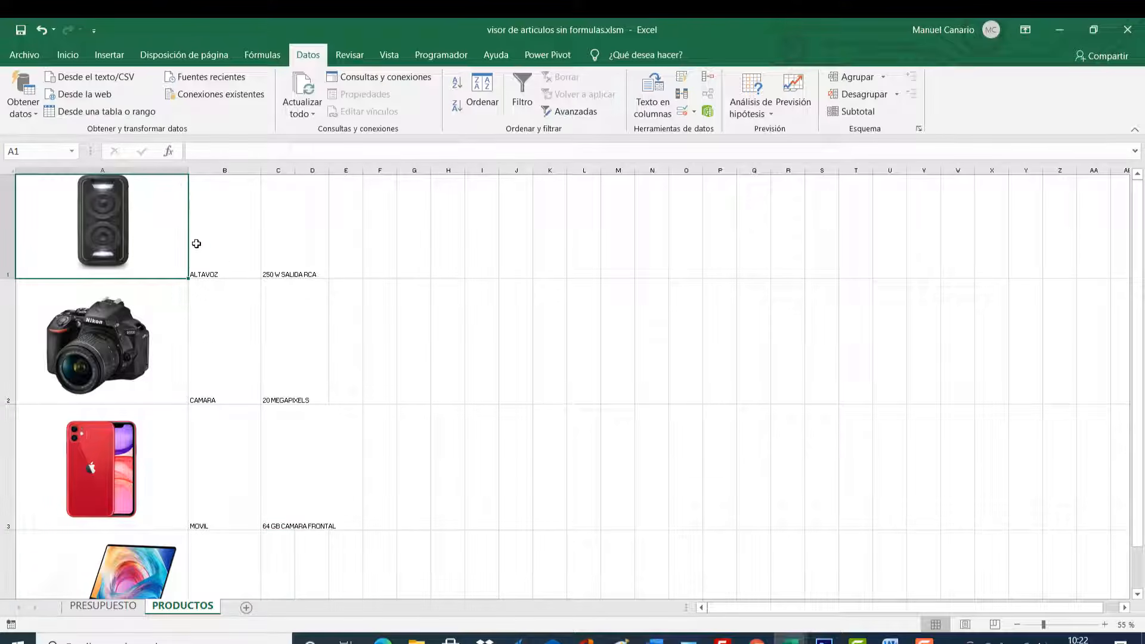
{"action": "left_click", "coordinate": [31, 149]}
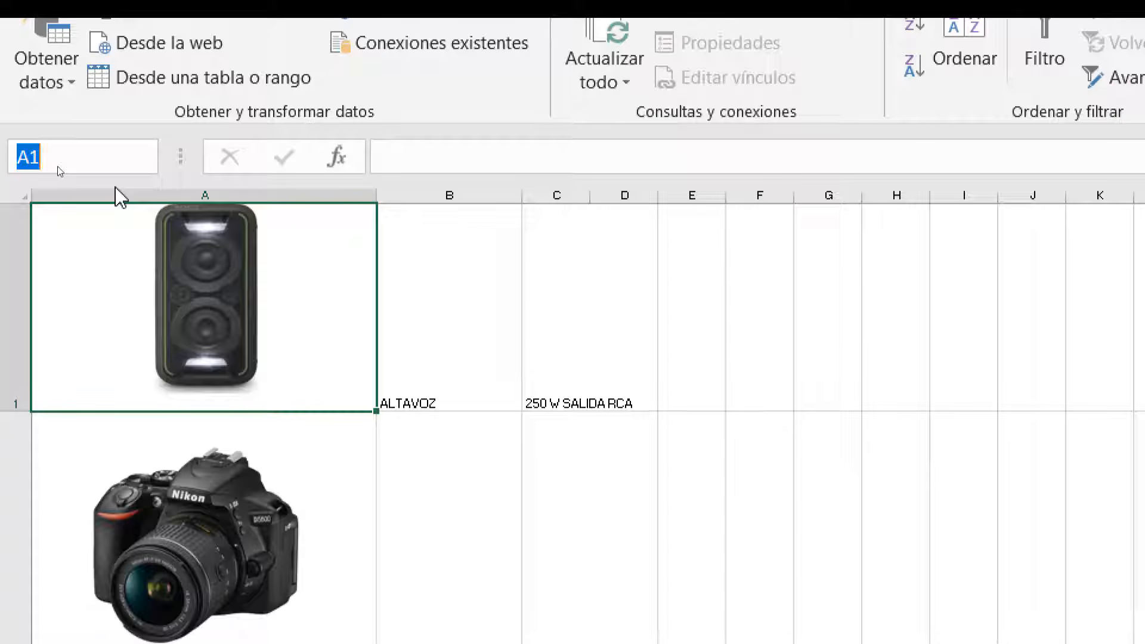
{"action": "type", "text": "altavoz"}
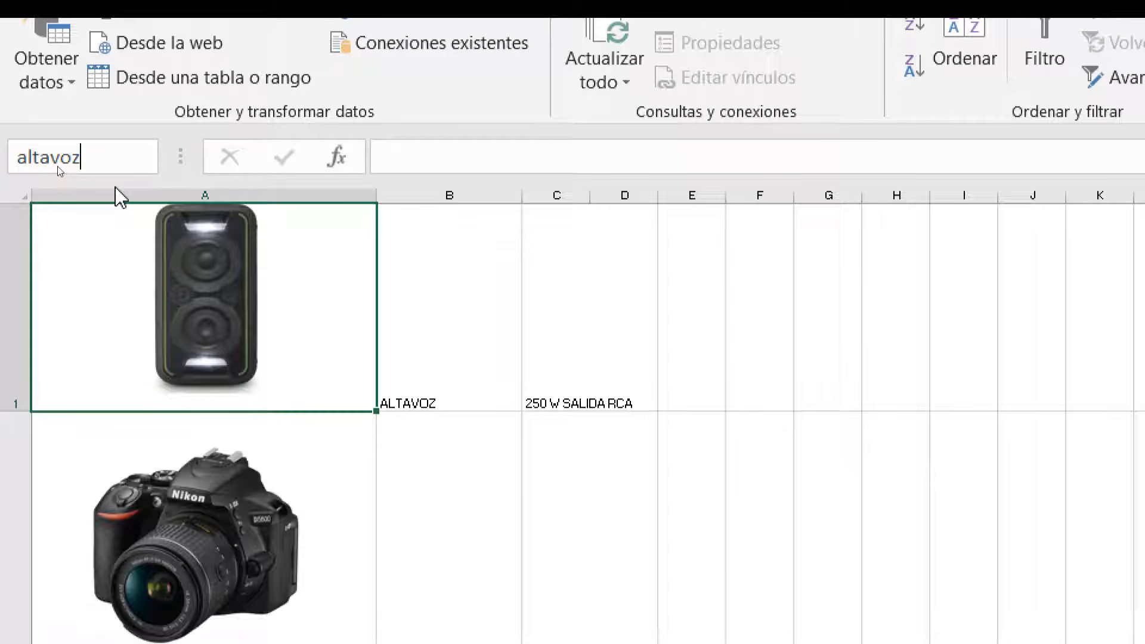
{"action": "key", "text": "Return"}
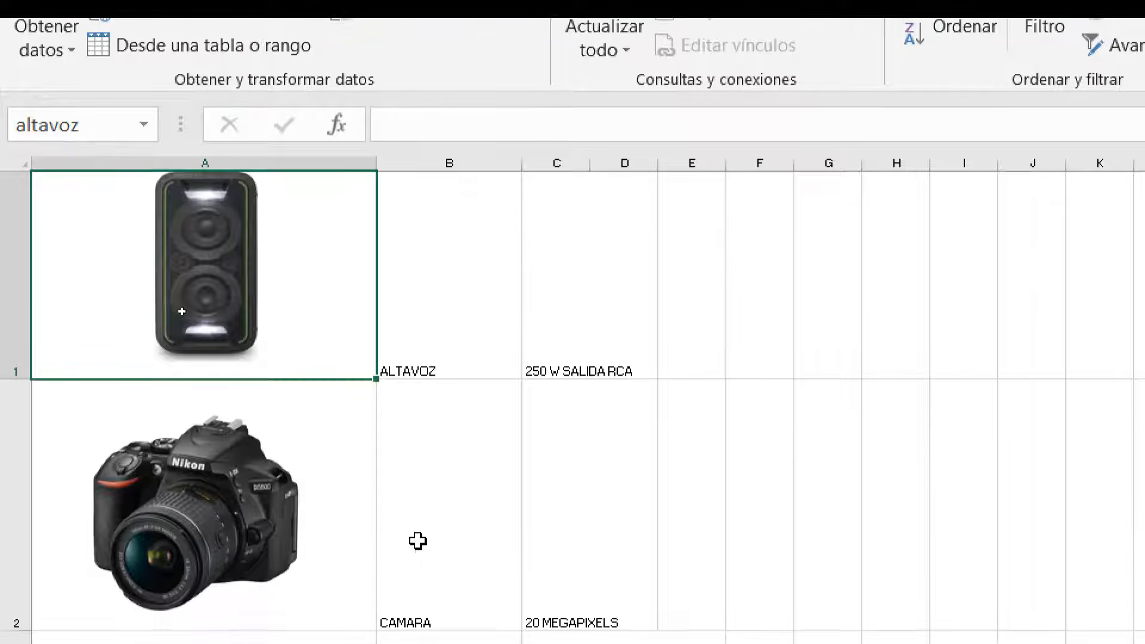
Define the name camara for cell A2, which holds the camera picture.
{"action": "left_click", "coordinate": [341, 398]}
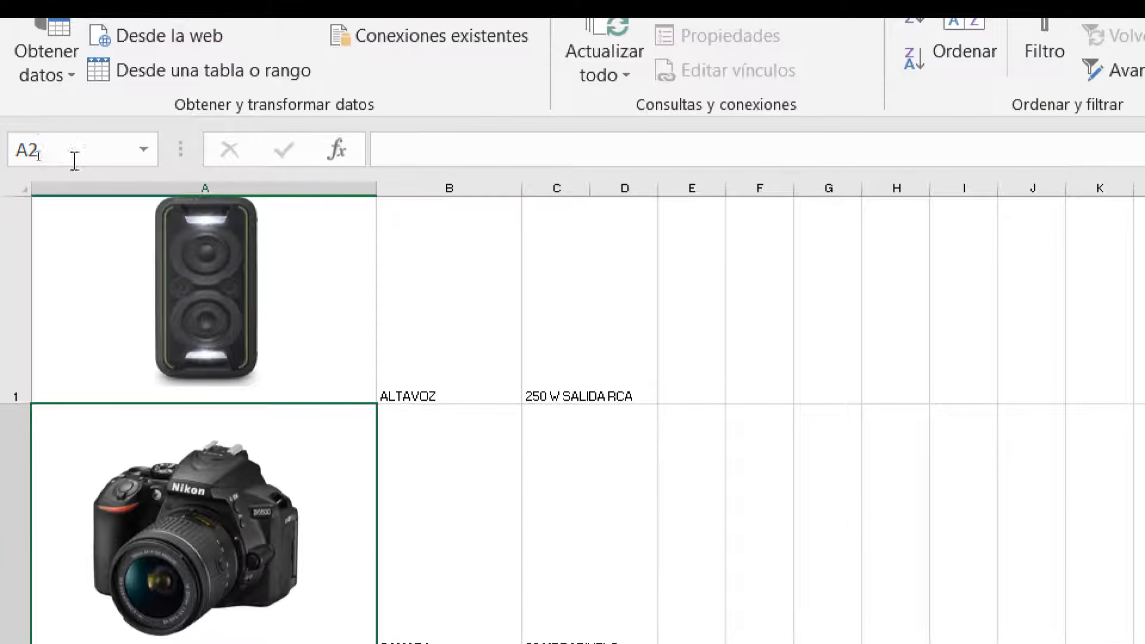
{"action": "left_click", "coordinate": [74, 157]}
{"action": "type", "text": "cama"}
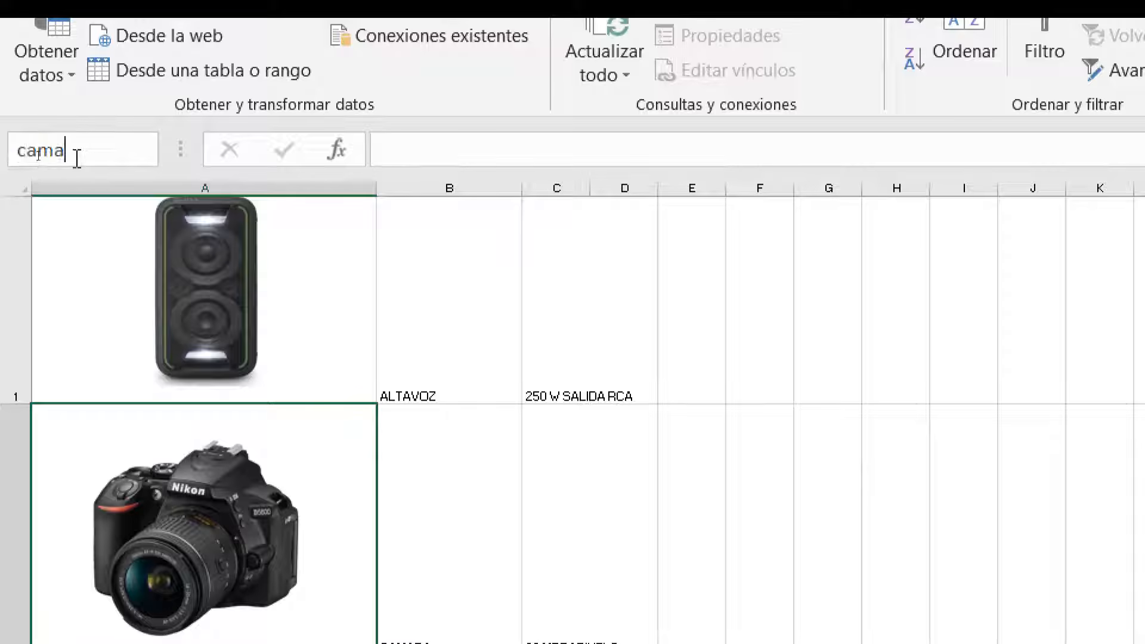
{"action": "type", "text": "ra"}
{"action": "key", "text": "Return"}
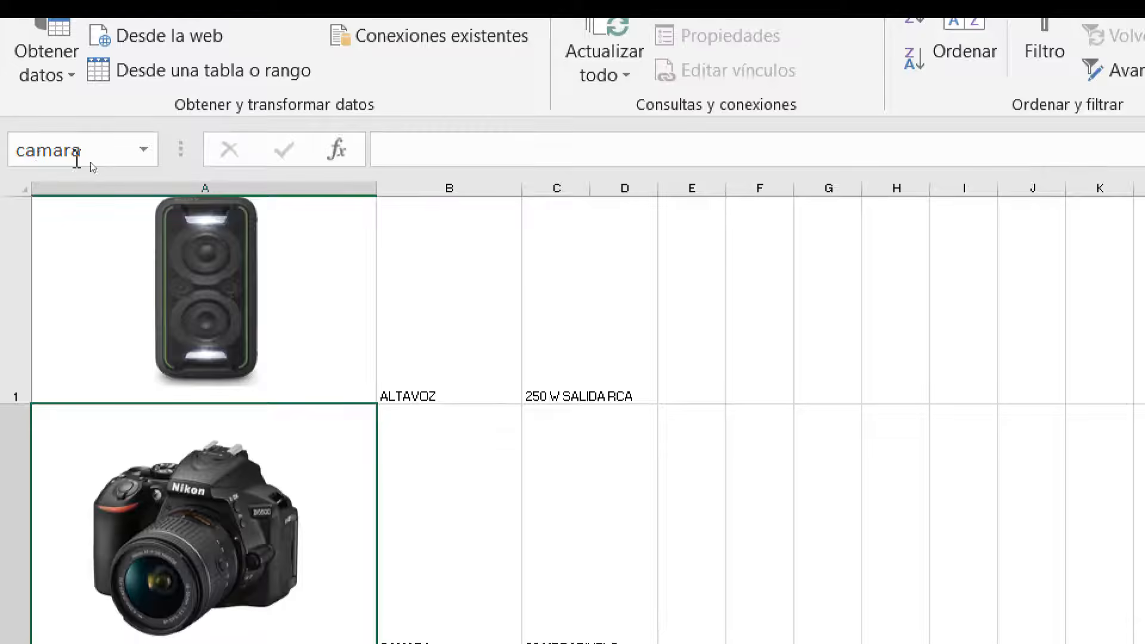
Define the name movil for cell A3, which holds the phone picture.
{"action": "scroll", "coordinate": [274, 302], "scroll_direction": "down", "scroll_amount": 2}
{"action": "scroll", "coordinate": [292, 332], "scroll_direction": "up", "scroll_amount": 2}
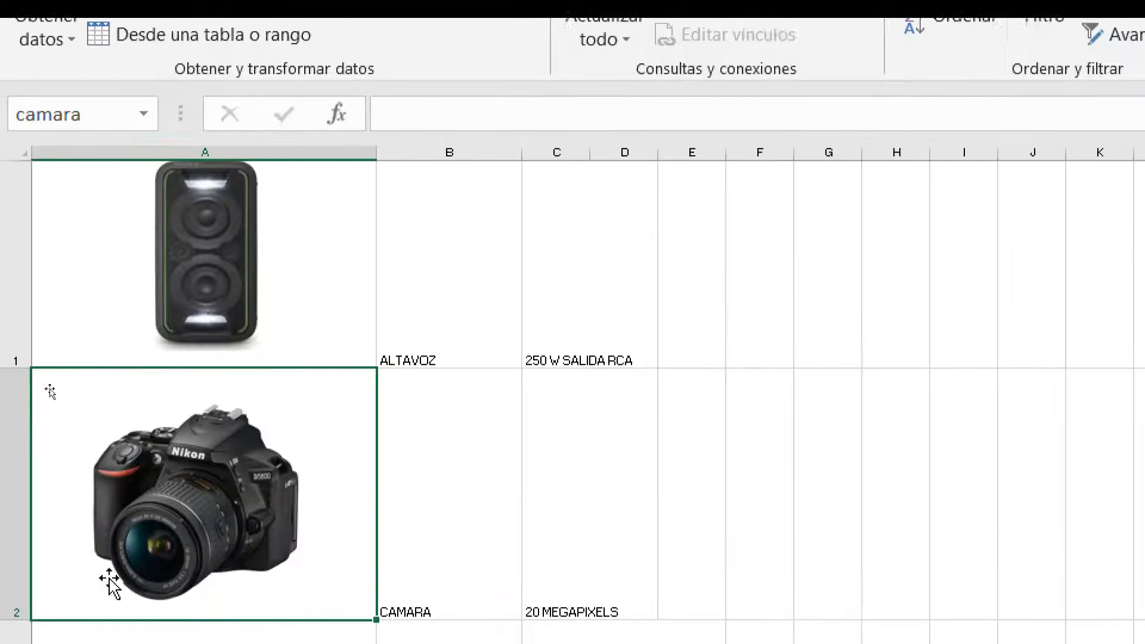
{"action": "left_click", "coordinate": [353, 563]}
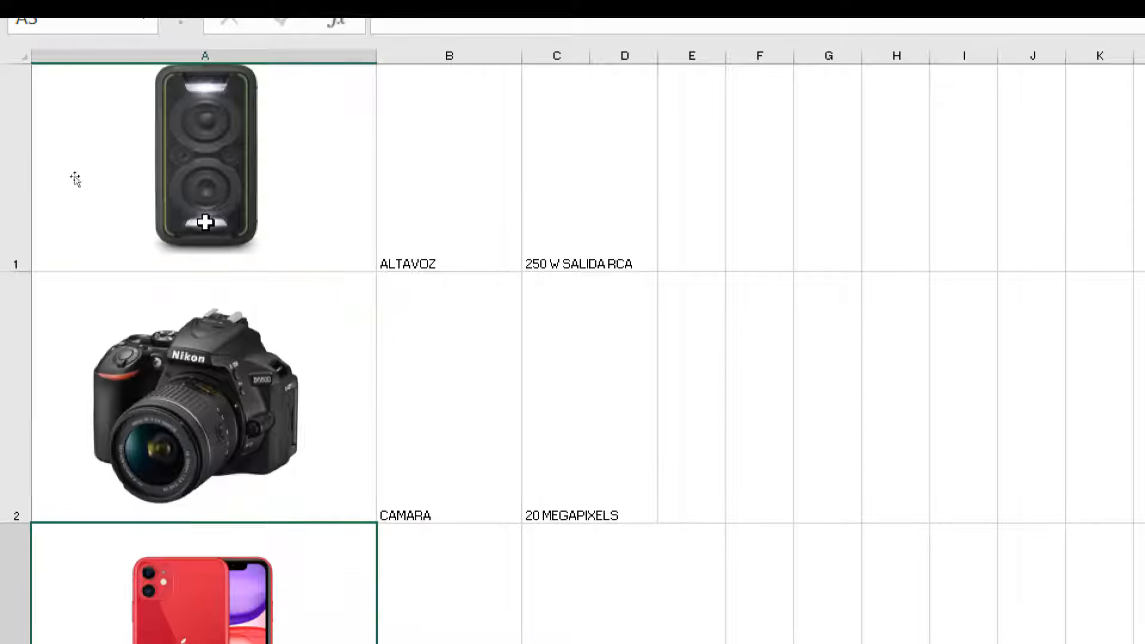
{"action": "left_click", "coordinate": [74, 29]}
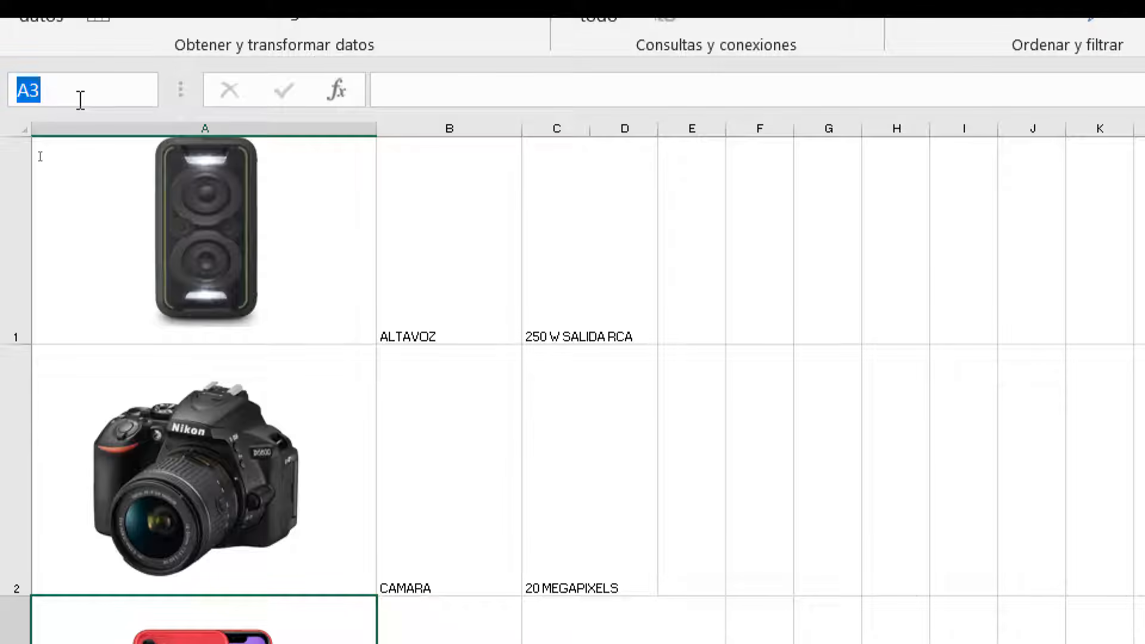
{"action": "type", "text": "movil"}
{"action": "key", "text": "Return"}
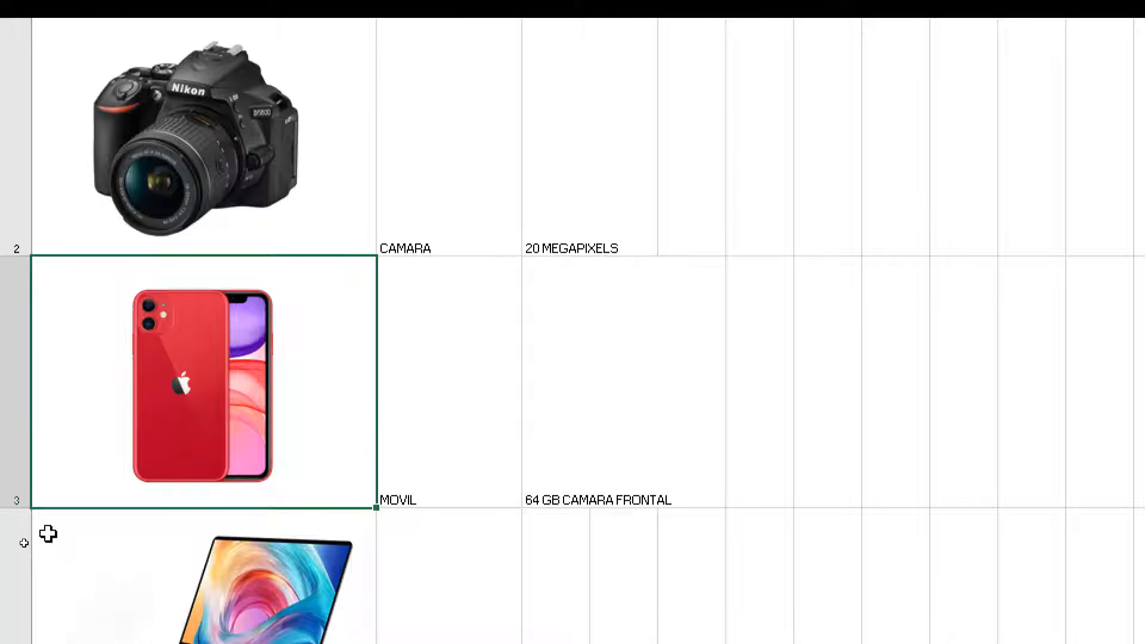
Define the name portatil for cell A4, which holds the laptop picture.
{"action": "left_click", "coordinate": [48, 534]}
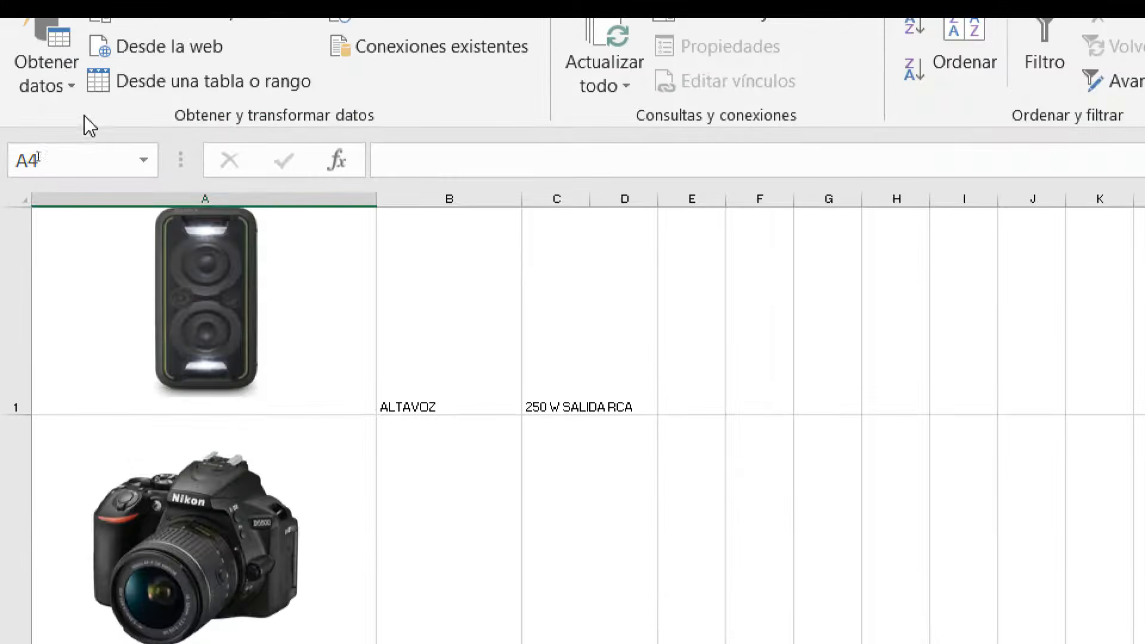
{"action": "left_click", "coordinate": [65, 162]}
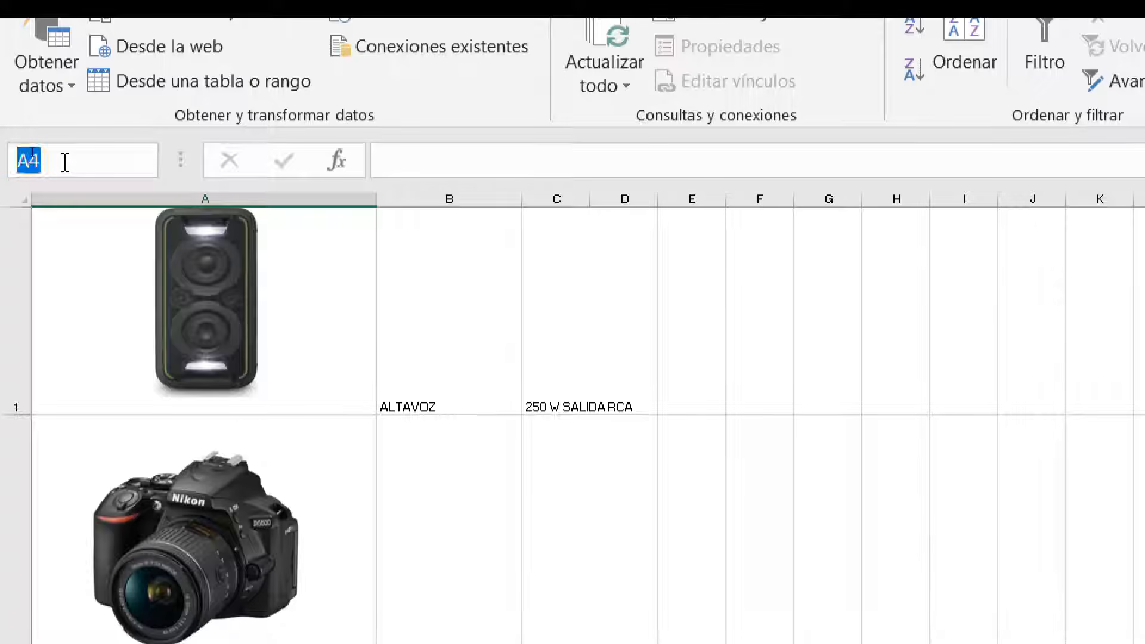
{"action": "type", "text": "portati"}
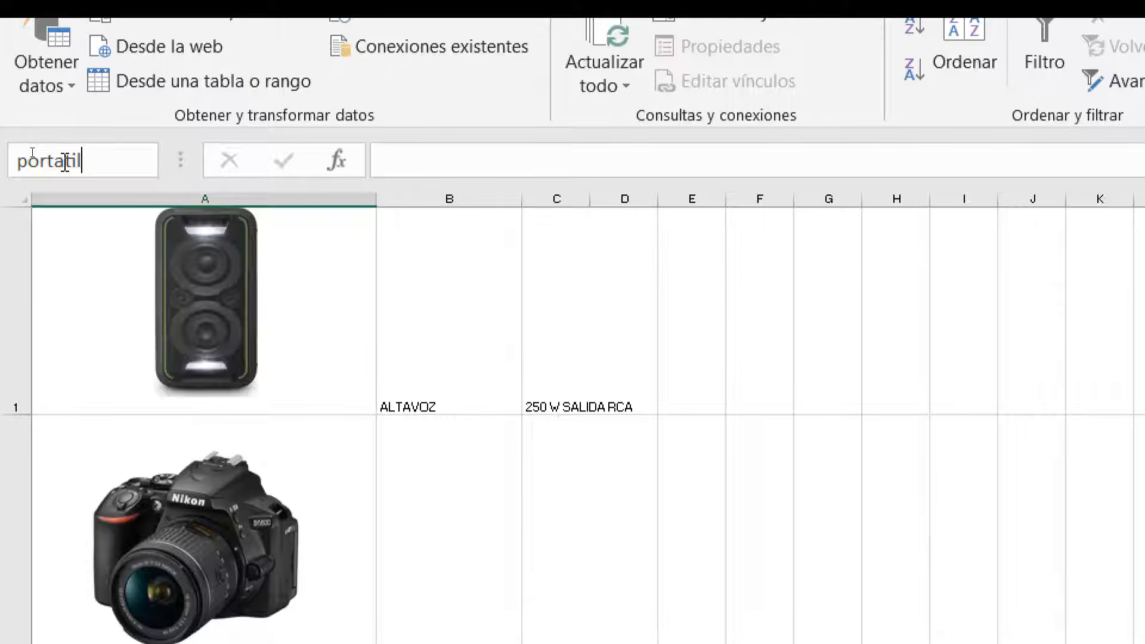
{"action": "type", "text": "l"}
{"action": "key", "text": "Return"}
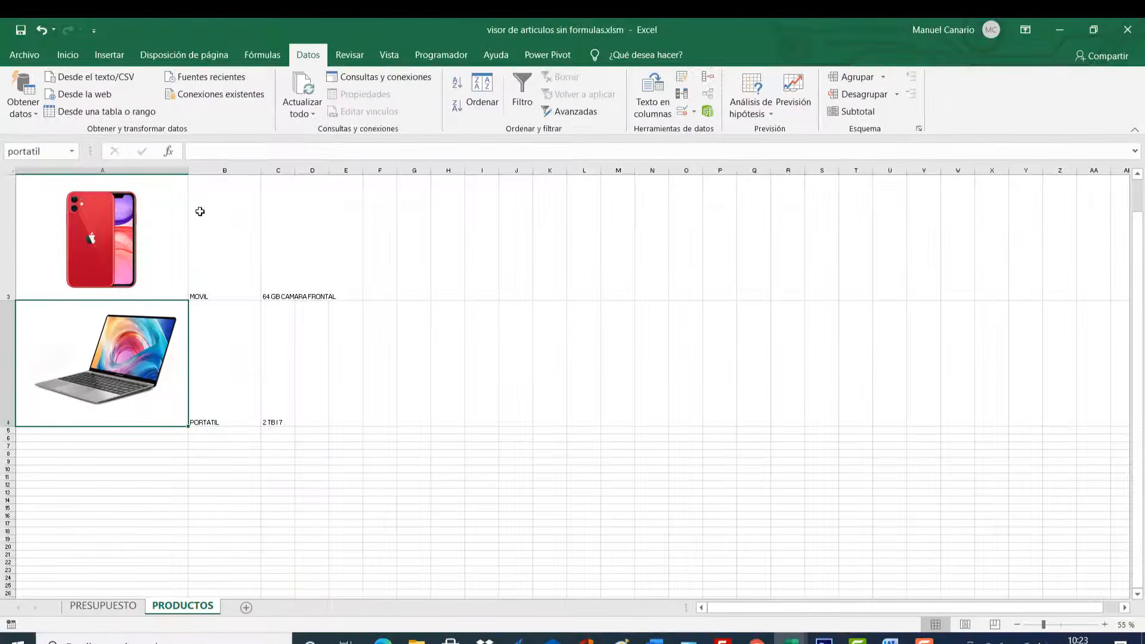
Add data validation to the product cell C7 on the PRESUPUESTO sheet, allowing only values from a list (Lista).
{"action": "scroll", "coordinate": [174, 234], "scroll_direction": "up", "scroll_amount": 2}
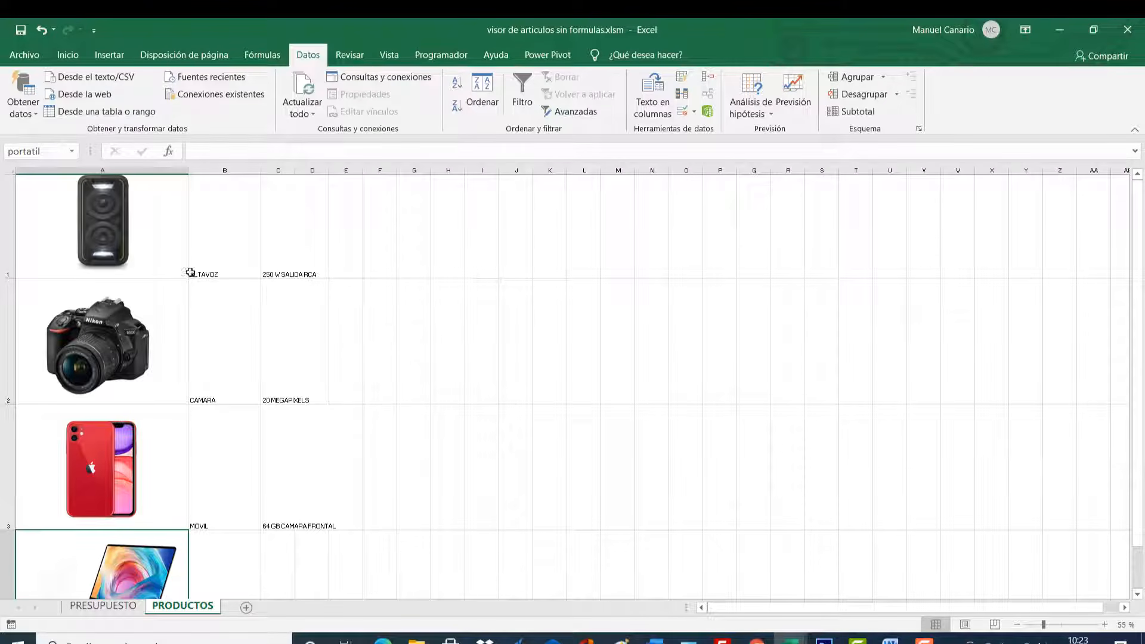
{"action": "left_click", "coordinate": [108, 606]}
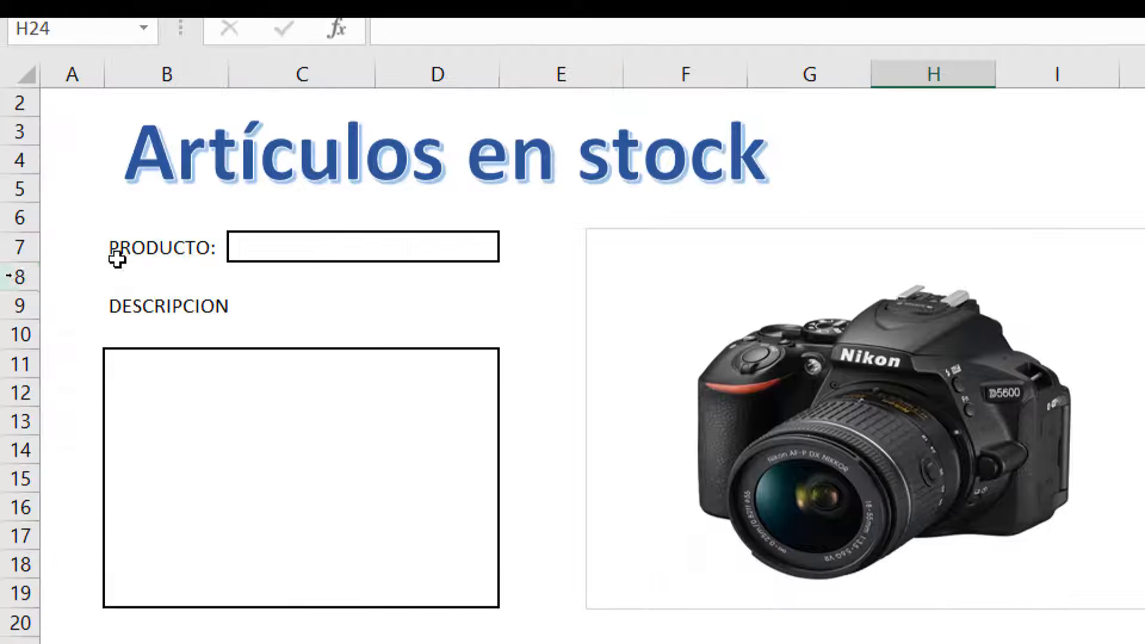
{"action": "left_click", "coordinate": [334, 244]}
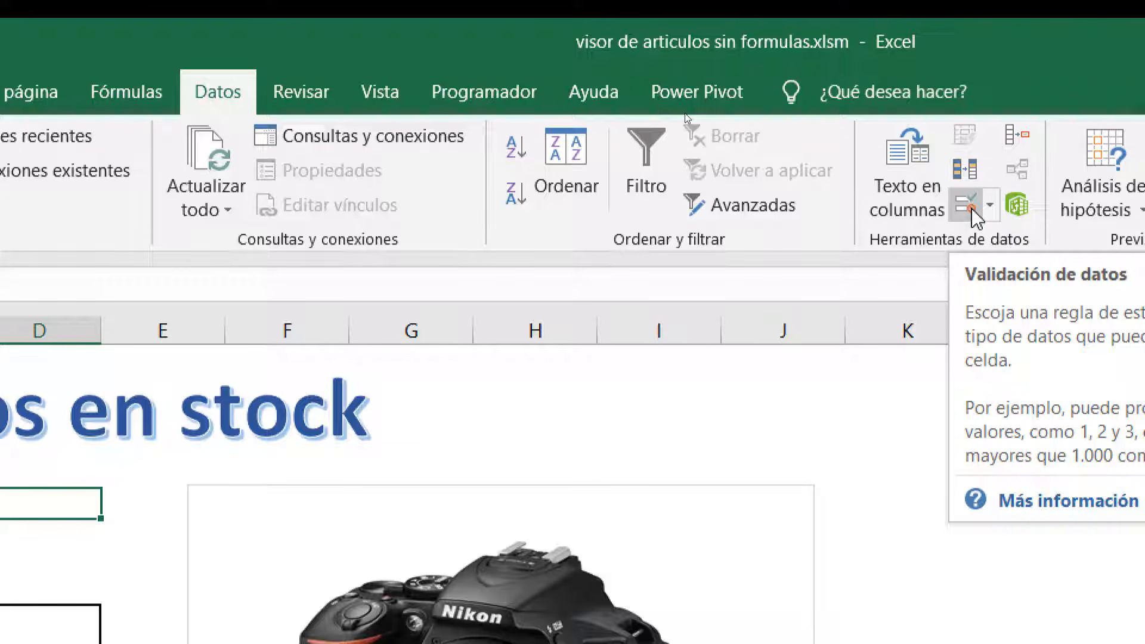
{"action": "left_click", "coordinate": [967, 208]}
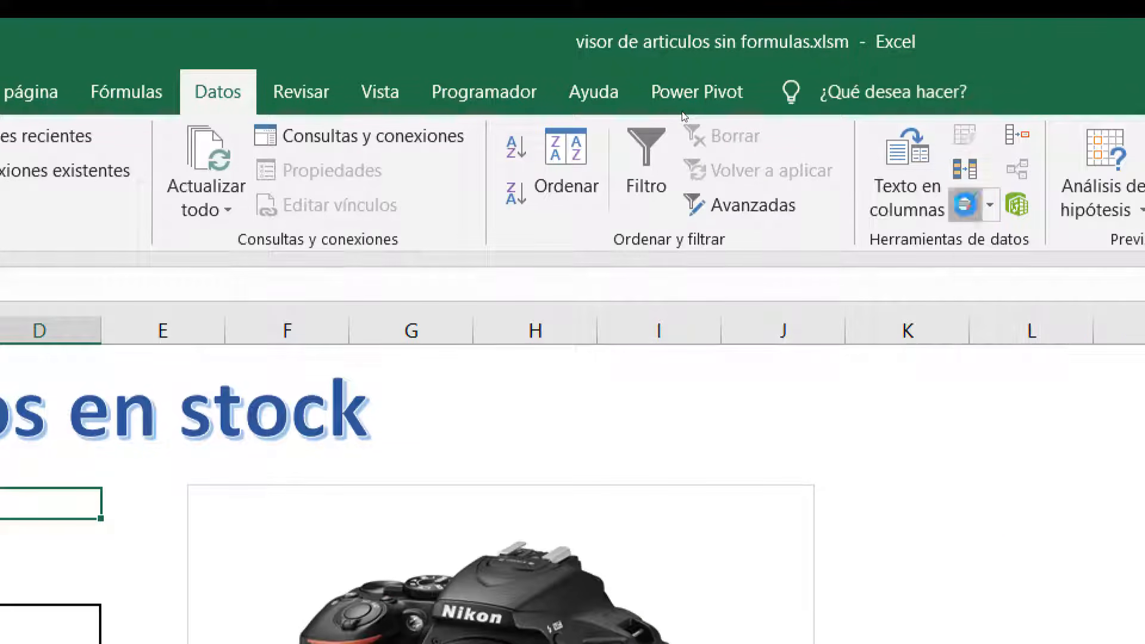
{"action": "left_click_drag", "start_coordinate": [755, 511], "coordinate": [604, 120]}
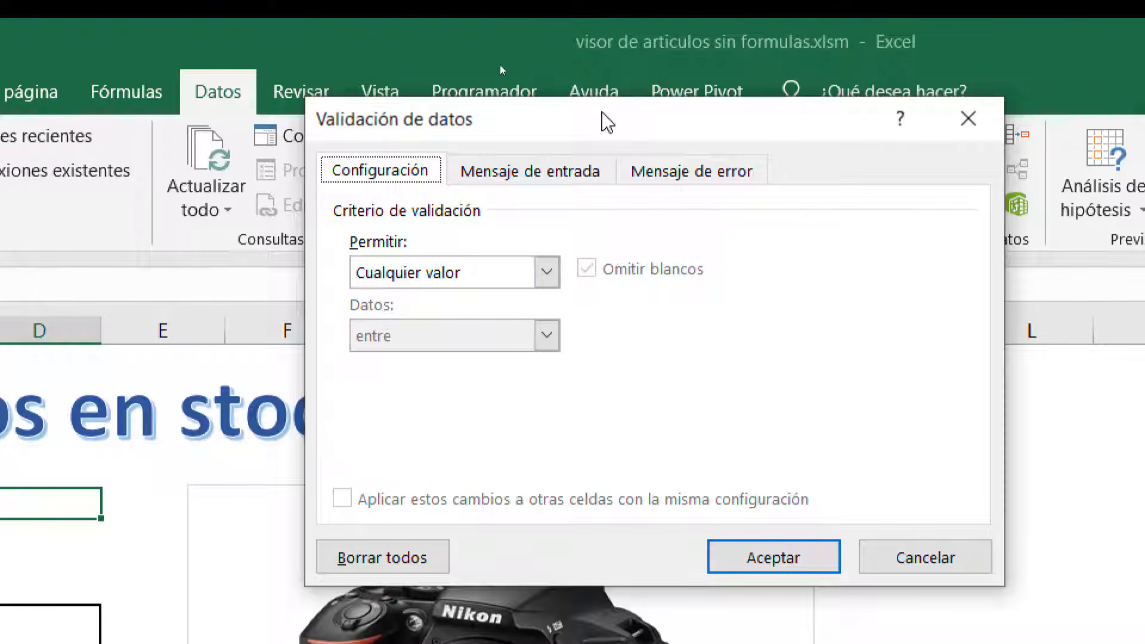
{"action": "left_click", "coordinate": [546, 274]}
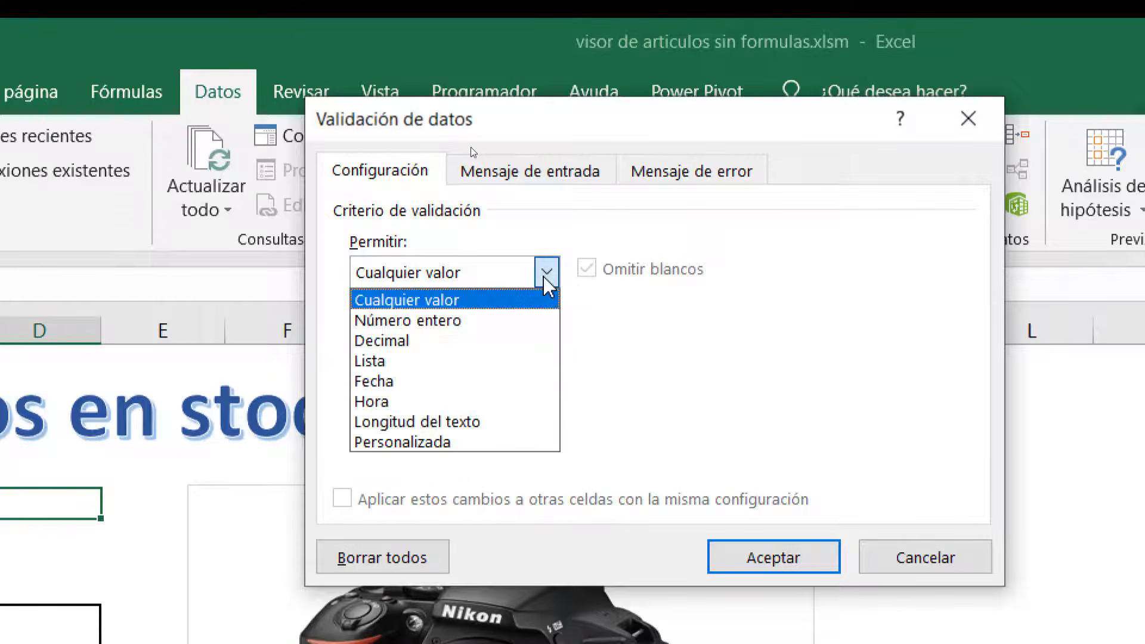
{"action": "left_click", "coordinate": [393, 362]}
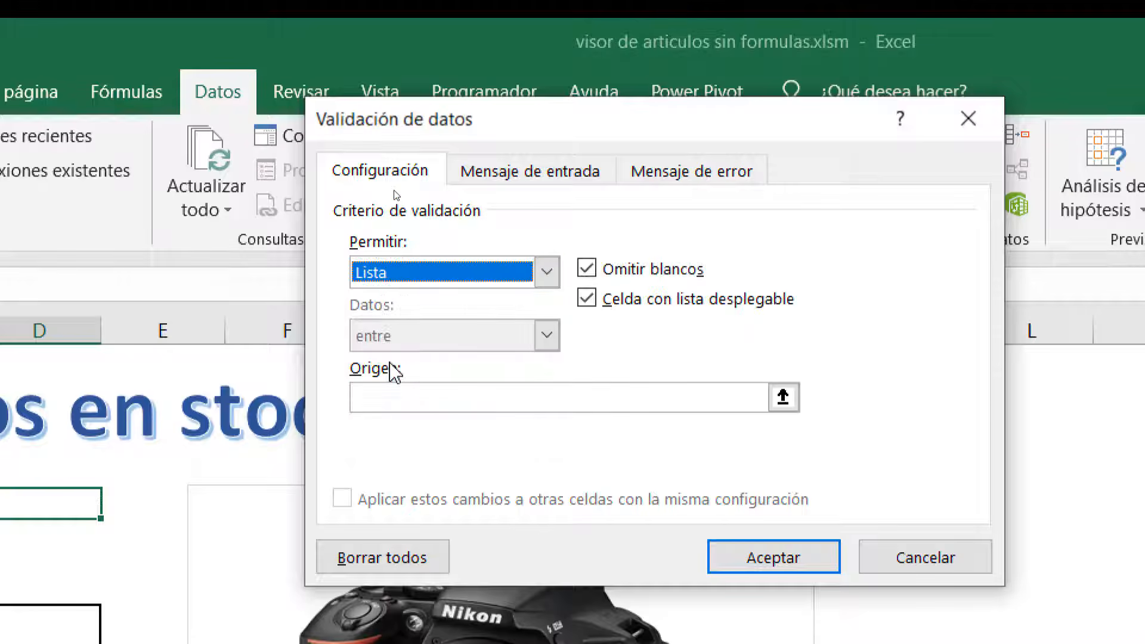
Set the validation list's source to =PRODUCTOS!$B$1:$B$4 and apply the rule.
{"action": "left_click", "coordinate": [466, 395]}
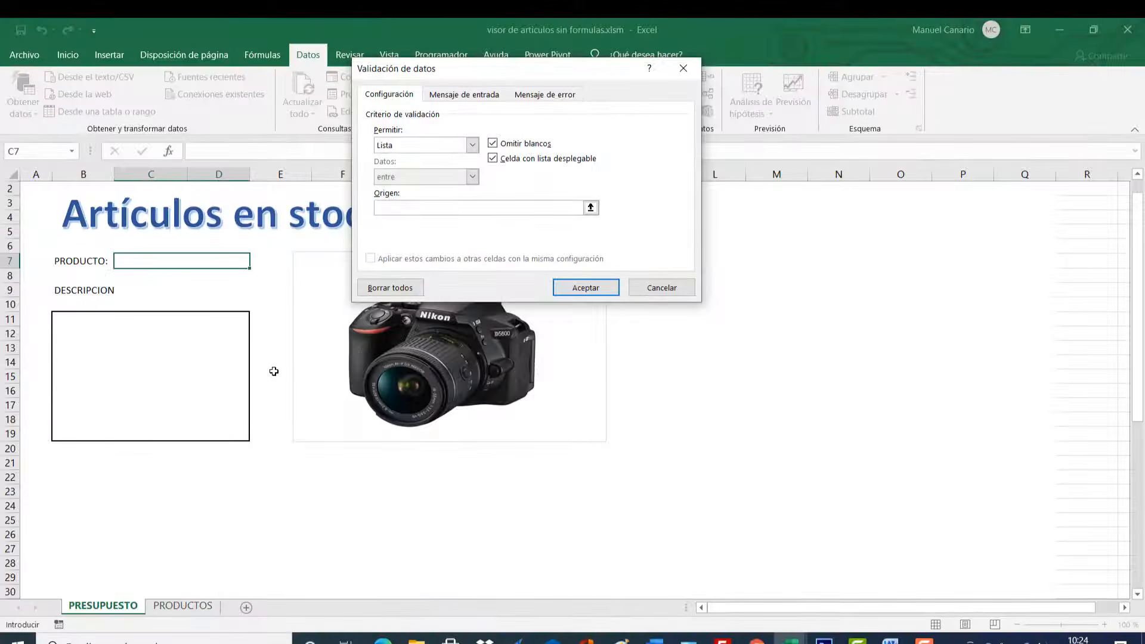
{"action": "left_click", "coordinate": [191, 604]}
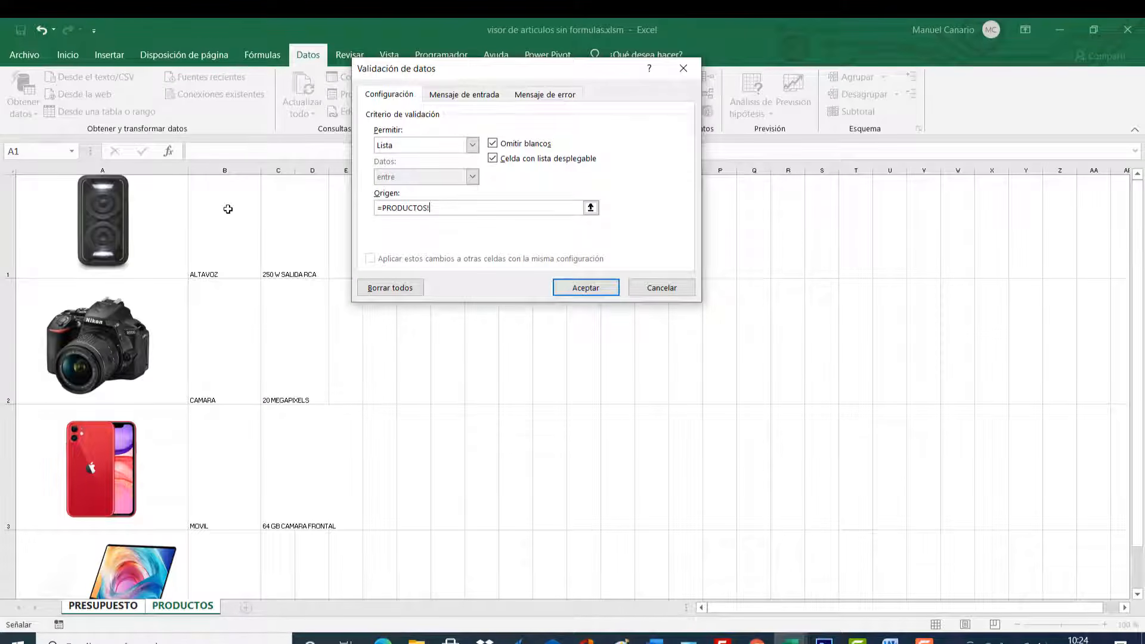
{"action": "left_click_drag", "start_coordinate": [228, 209], "coordinate": [217, 549]}
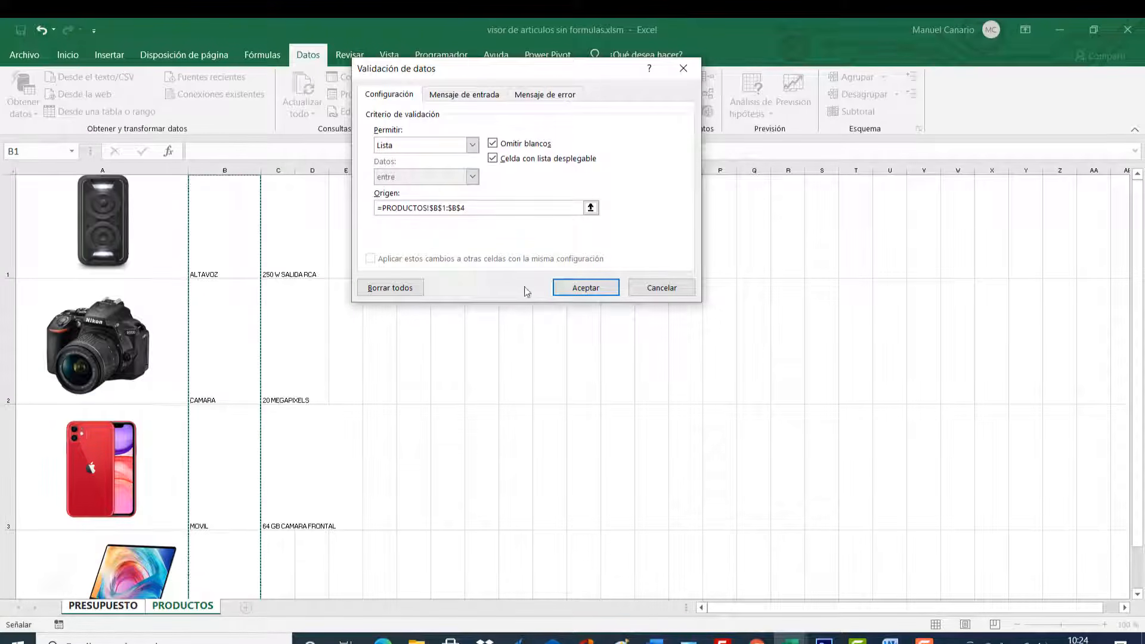
{"action": "left_click", "coordinate": [574, 289]}
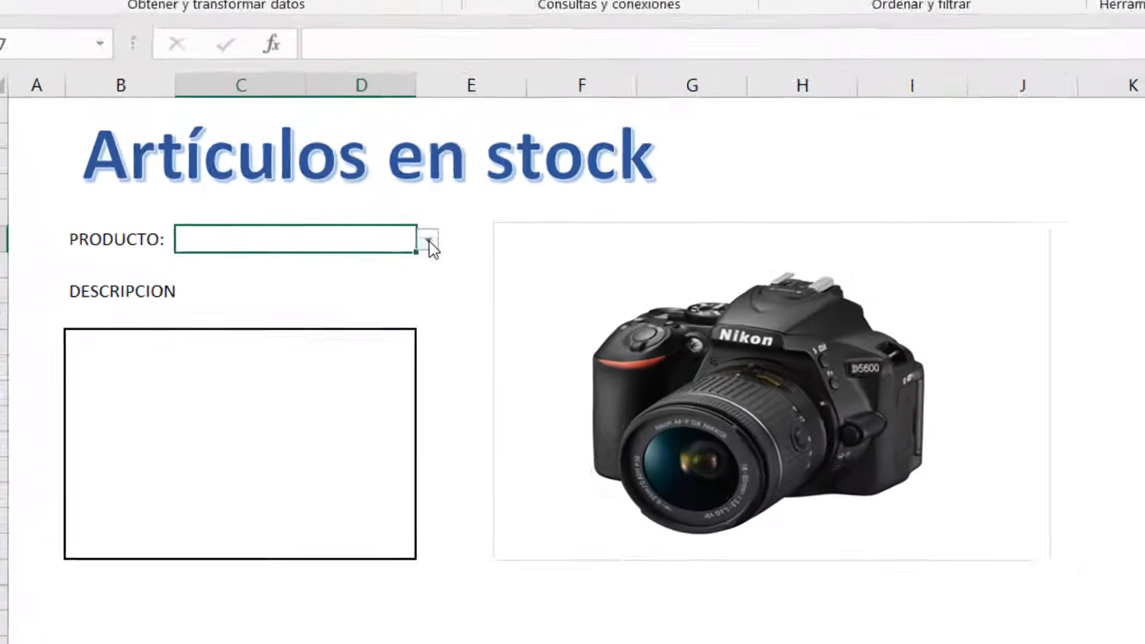
Choose CAMARA from the product dropdown in C7.
{"action": "left_click", "coordinate": [256, 262]}
{"action": "left_click", "coordinate": [414, 280]}
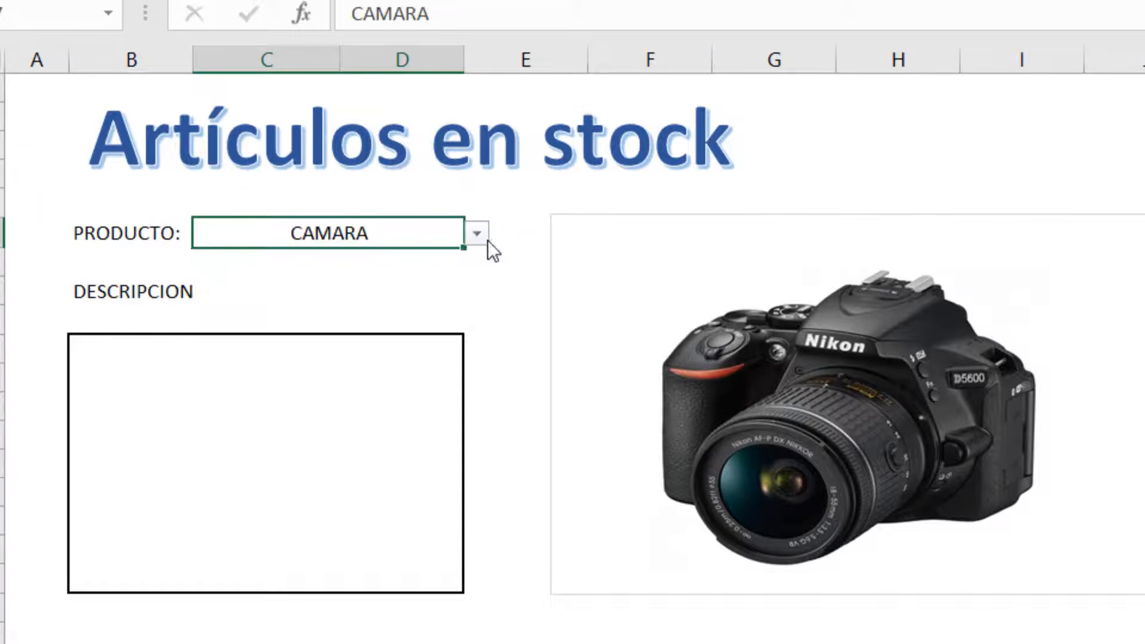
{"action": "left_click", "coordinate": [475, 234]}
{"action": "left_click", "coordinate": [403, 288]}
{"action": "left_click", "coordinate": [725, 263]}
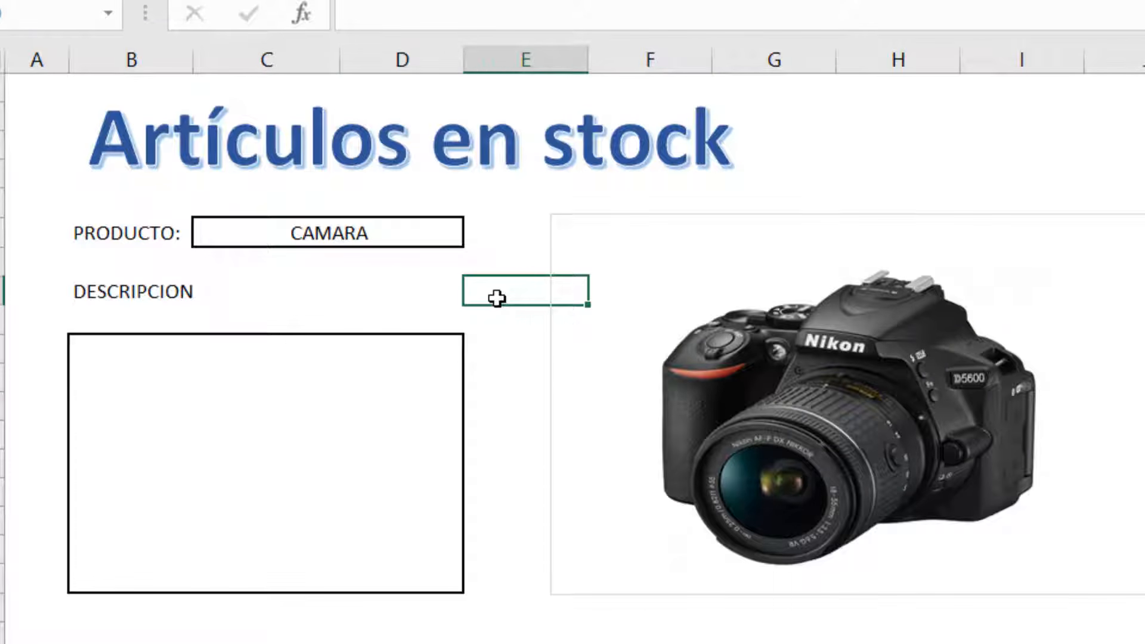
Check the existing names in the Name Manager and start a new workbook-scoped name called visor.
{"action": "left_click", "coordinate": [392, 284]}
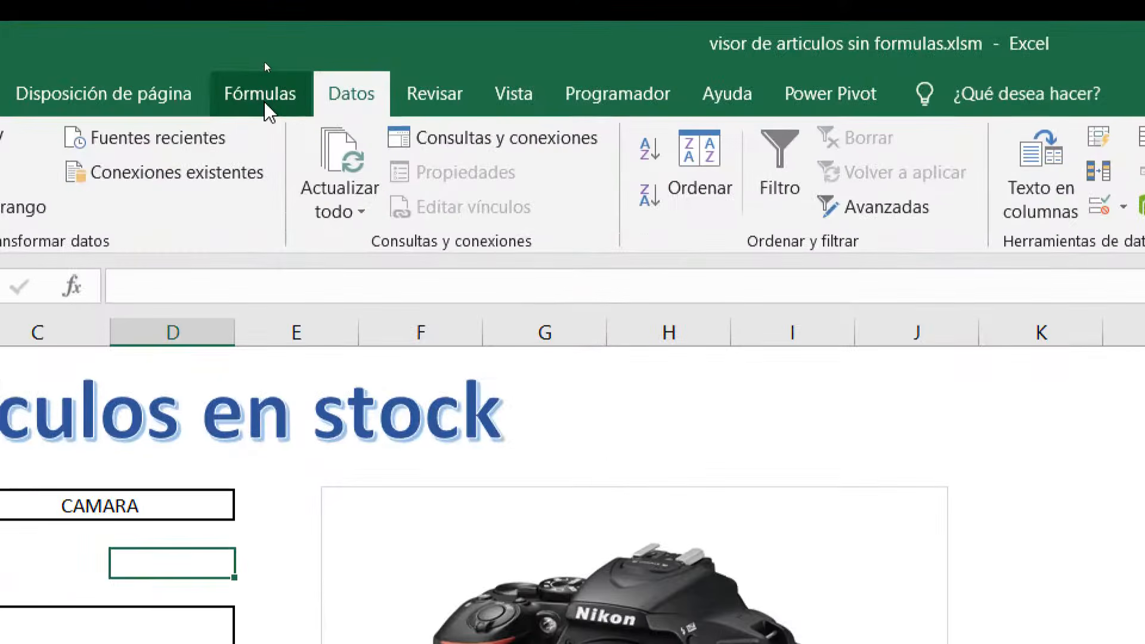
{"action": "left_click", "coordinate": [263, 60]}
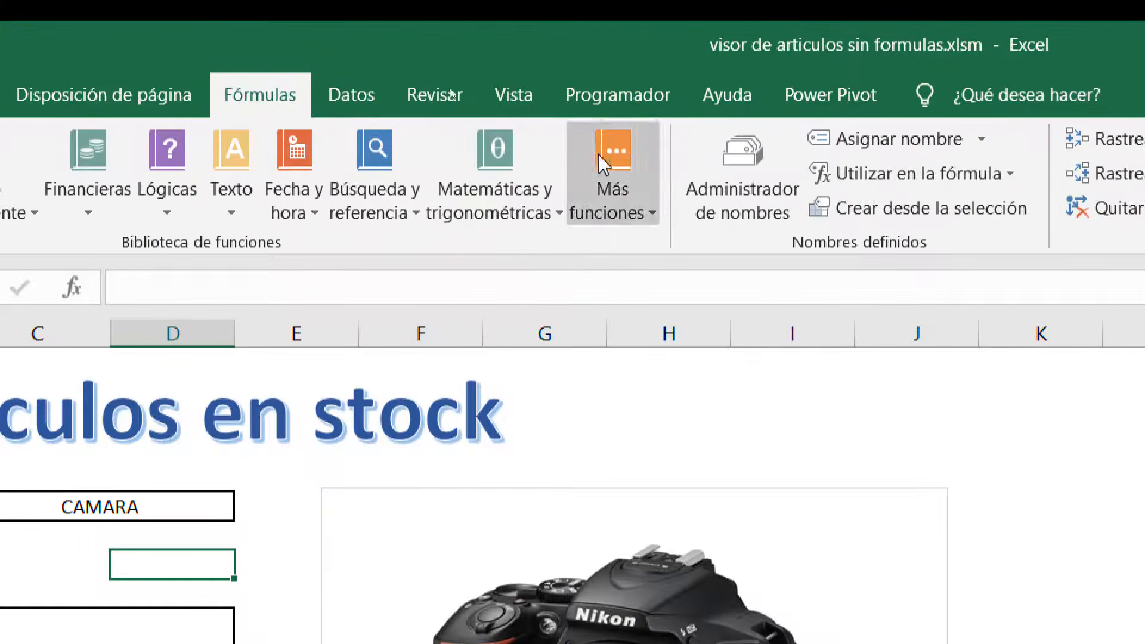
{"action": "left_click", "coordinate": [741, 179]}
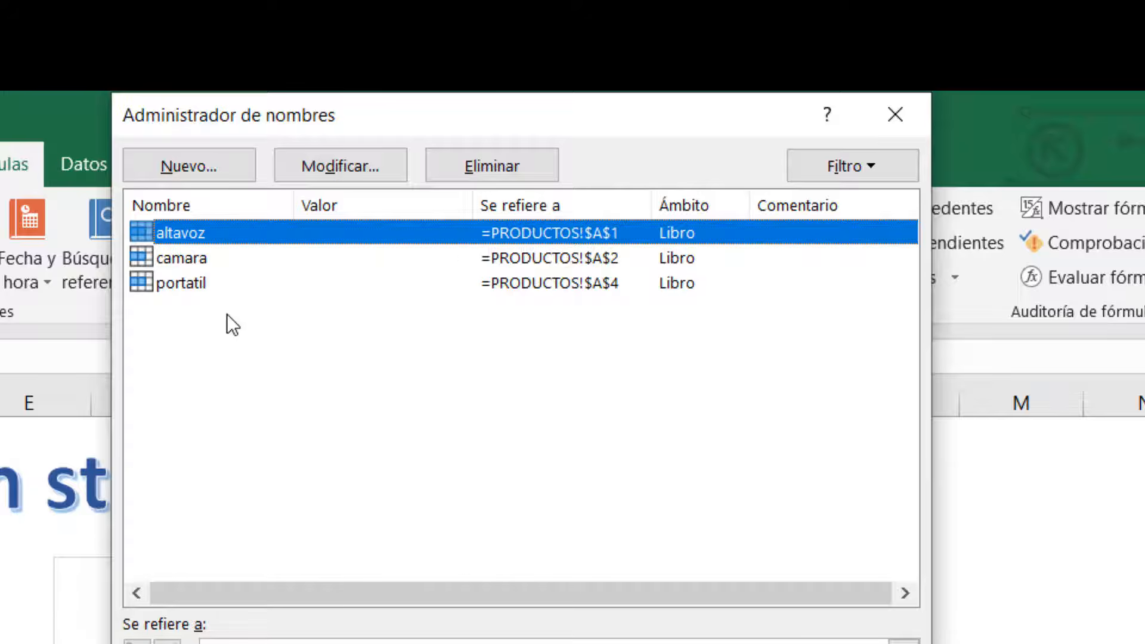
{"action": "left_click", "coordinate": [194, 257]}
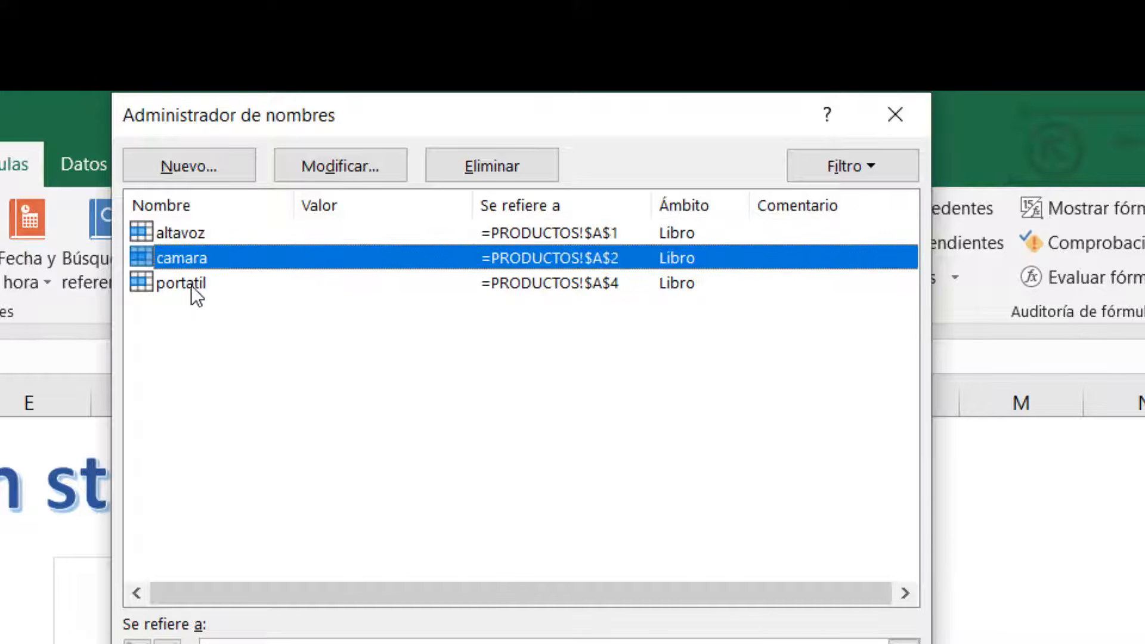
{"action": "left_click", "coordinate": [187, 283]}
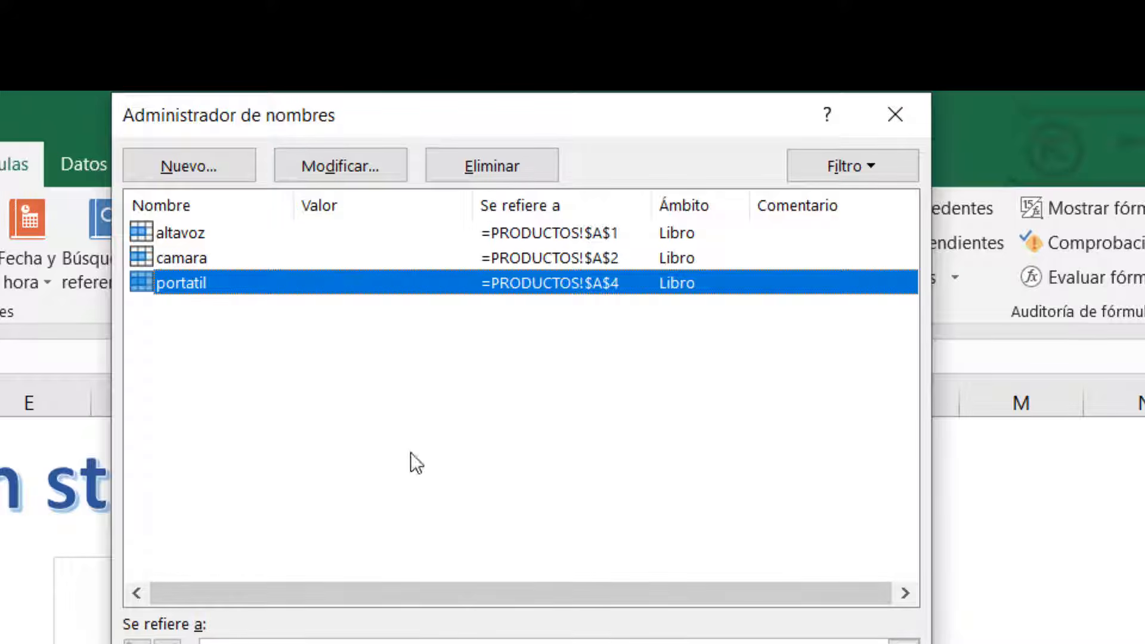
{"action": "left_click", "coordinate": [183, 162]}
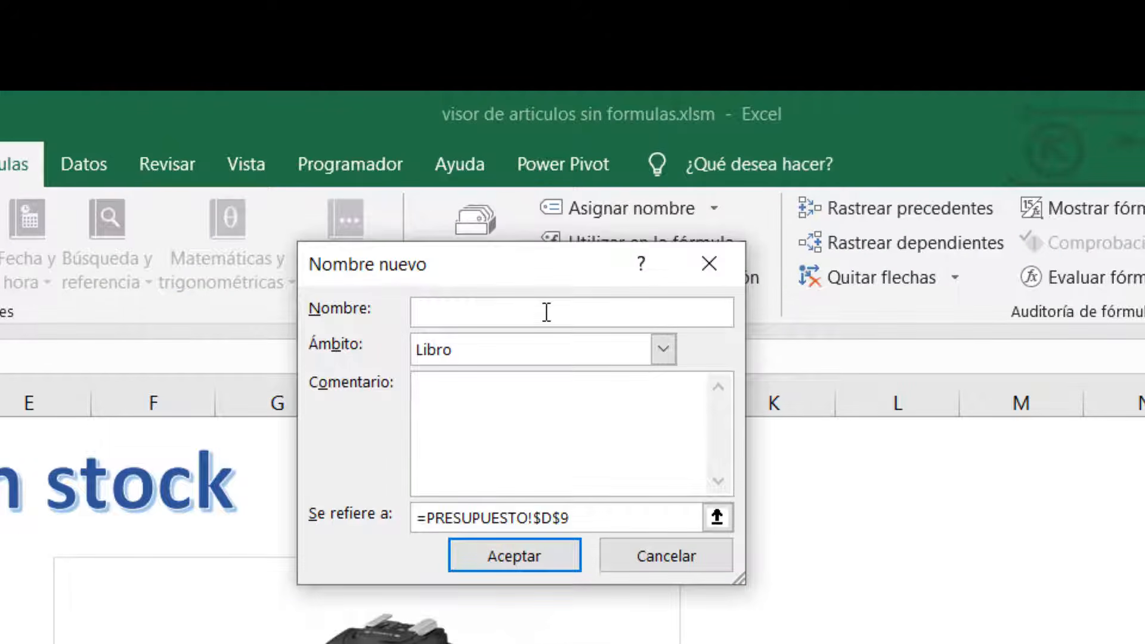
{"action": "type", "text": "visor"}
Make the name visor refer to =INDIRECTO(PRESUPUESTO!$C$7), save it and close the Name Manager.
{"action": "left_click", "coordinate": [591, 521]}
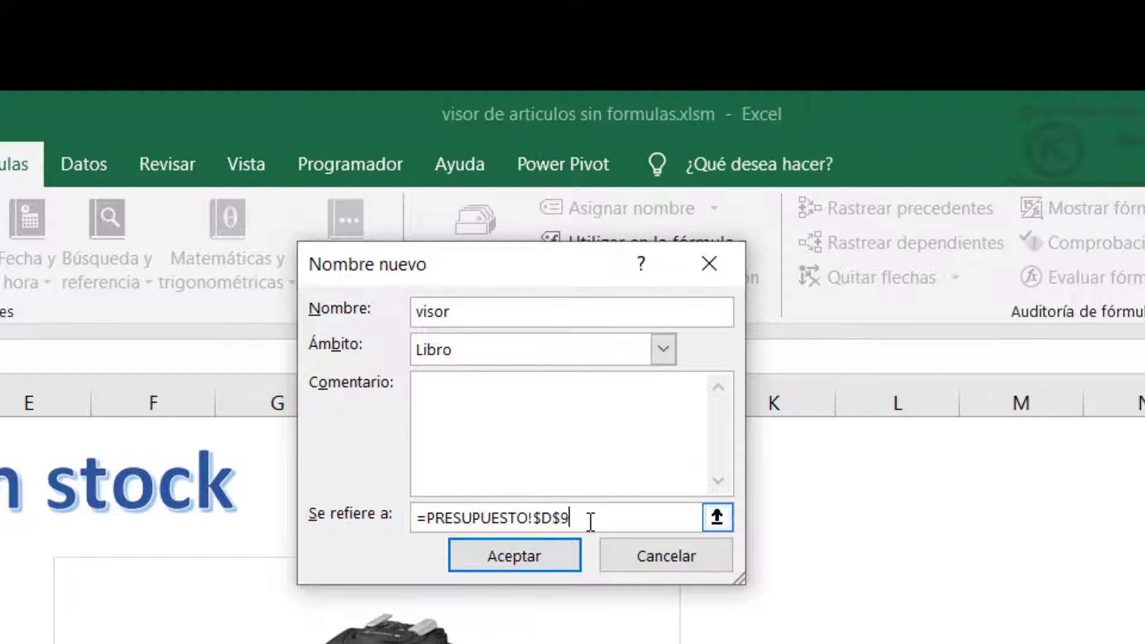
{"action": "key", "text": "BackSpace"}
{"action": "key", "text": "BackSpace"}
{"action": "key", "text": "BackSpace"}
{"action": "key", "text": "BackSpace"}
{"action": "key", "text": "BackSpace"}
{"action": "key", "text": "BackSpace"}
{"action": "key", "text": "BackSpace"}
{"action": "key", "text": "BackSpace"}
{"action": "key", "text": "BackSpace"}
{"action": "key", "text": "BackSpace"}
{"action": "key", "text": "BackSpace"}
{"action": "key", "text": "BackSpace"}
{"action": "key", "text": "BackSpace"}
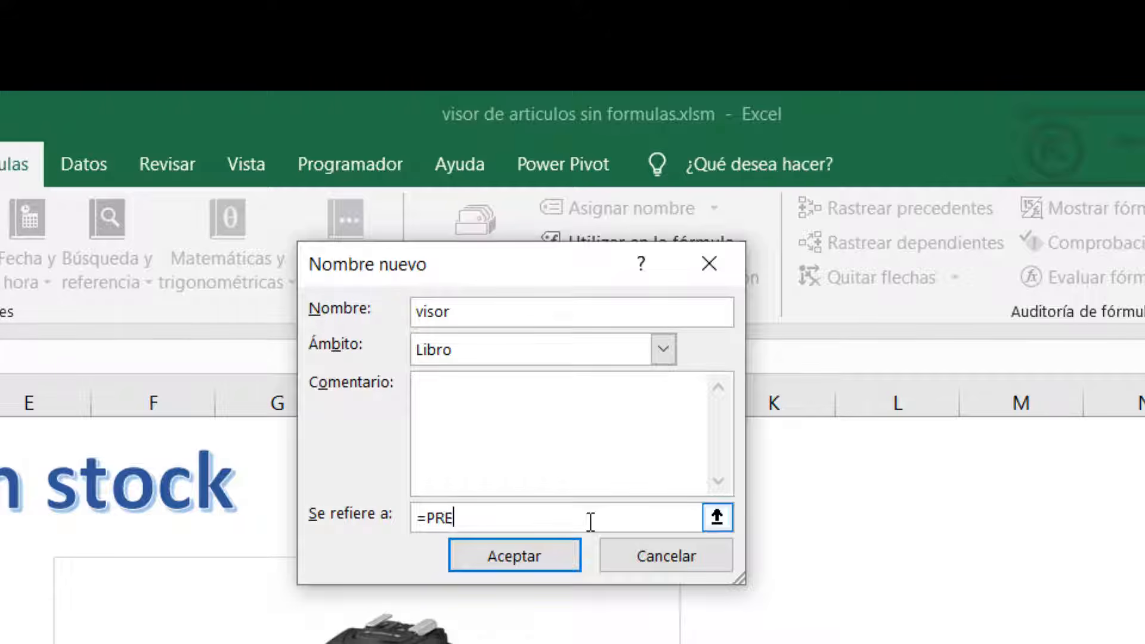
{"action": "key", "text": "BackSpace"}
{"action": "key", "text": "BackSpace"}
{"action": "key", "text": "BackSpace"}
{"action": "type", "text": "indic"}
{"action": "key", "text": "BackSpace"}
{"action": "key", "text": "BackSpace"}
{"action": "key", "text": "BackSpace"}
{"action": "type", "text": "IN"}
{"action": "type", "text": "D"}
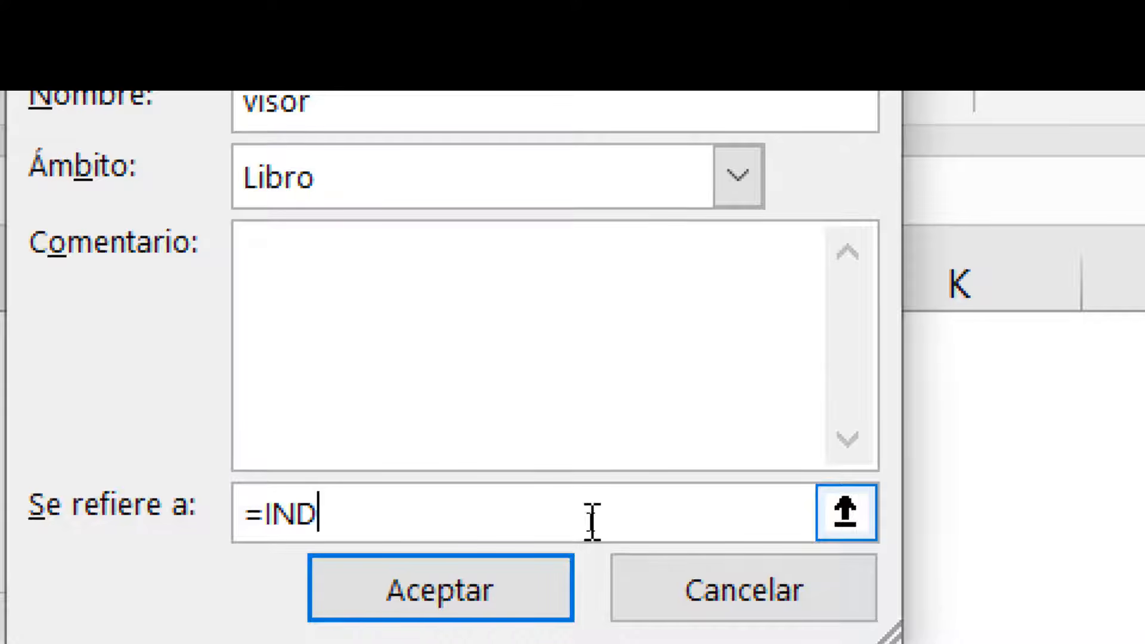
{"action": "type", "text": "IRECTO"}
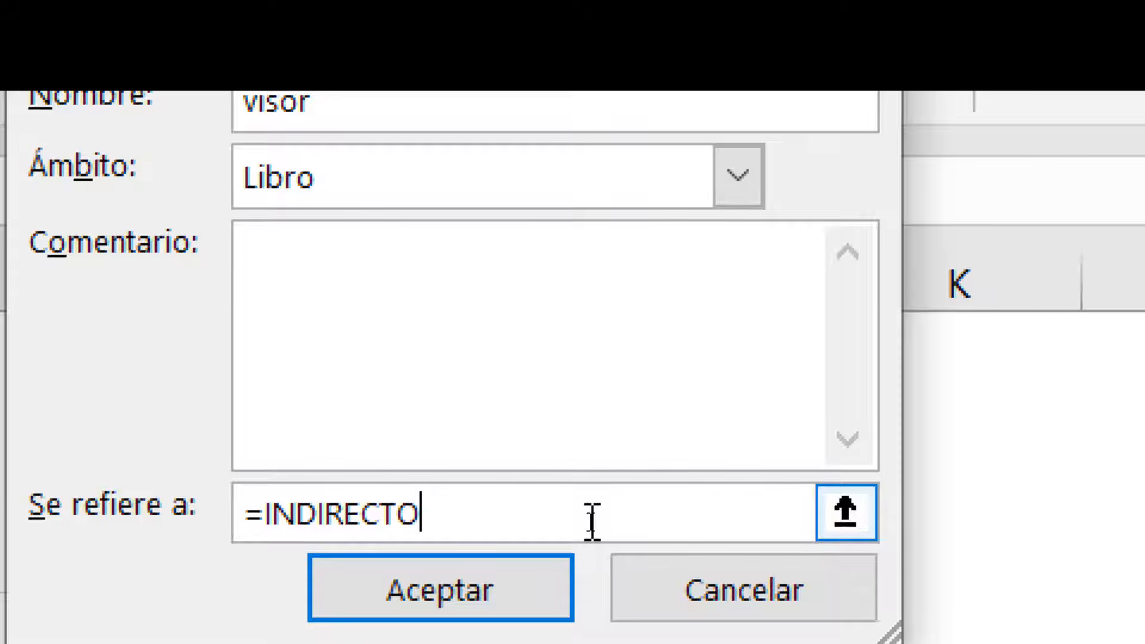
{"action": "type", "text": "("}
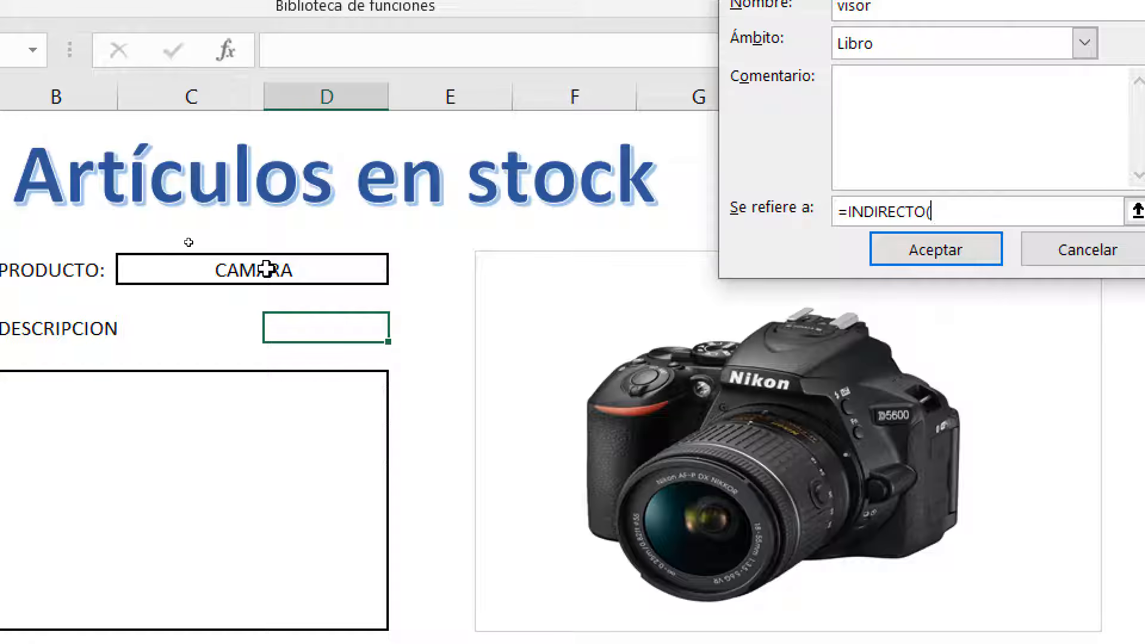
{"action": "left_click", "coordinate": [266, 269]}
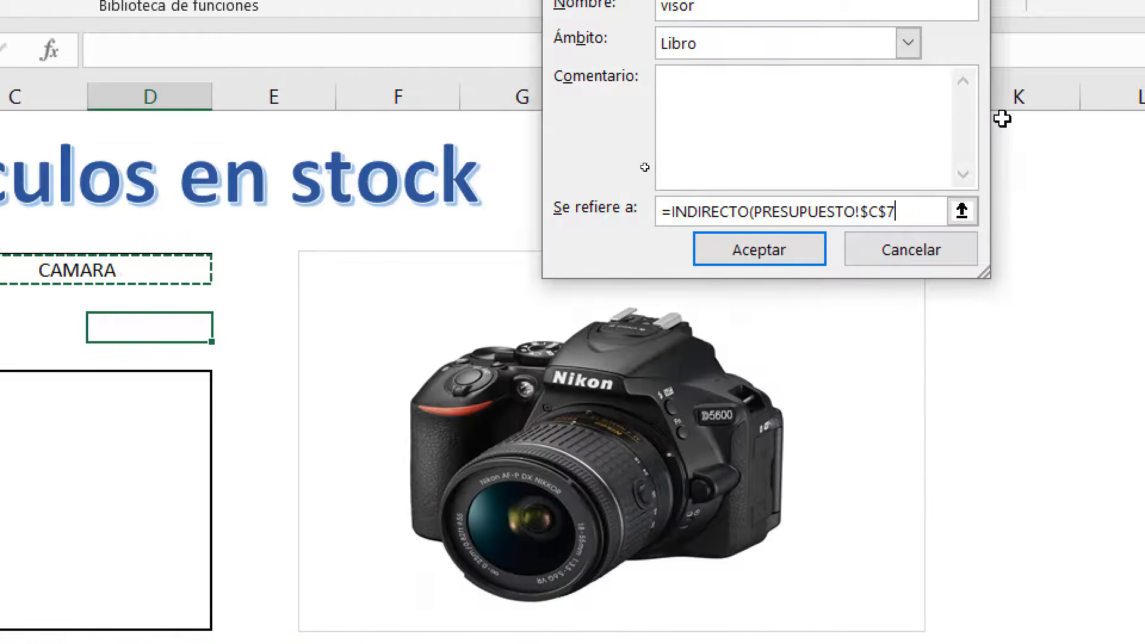
{"action": "type", "text": ")"}
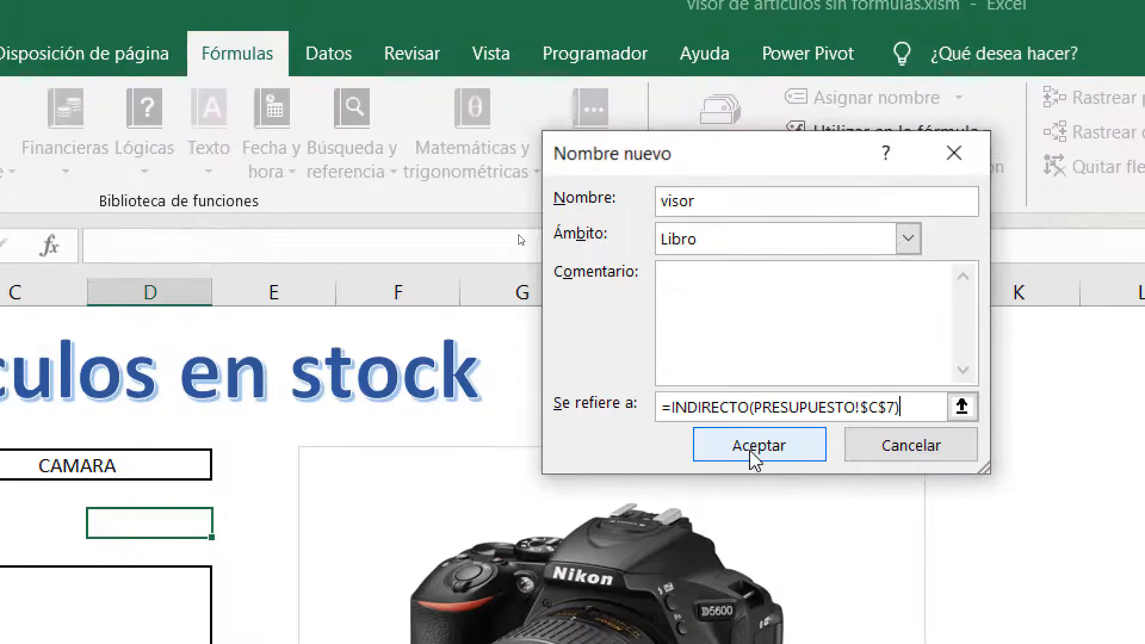
{"action": "left_click", "coordinate": [749, 454]}
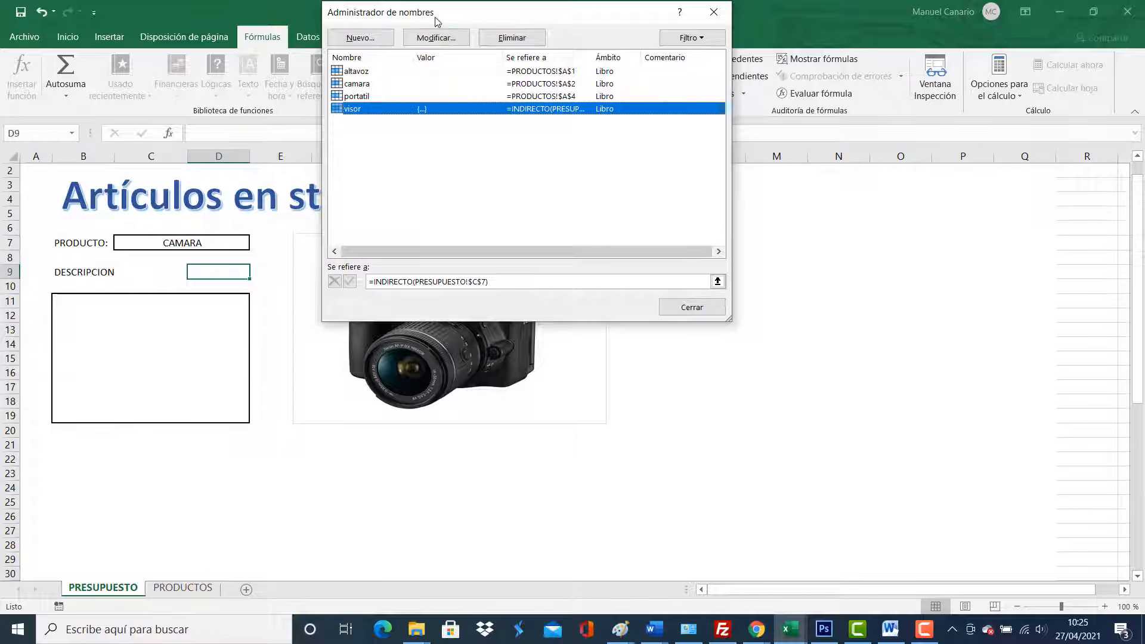
{"action": "left_click_drag", "start_coordinate": [446, 15], "coordinate": [403, 58]}
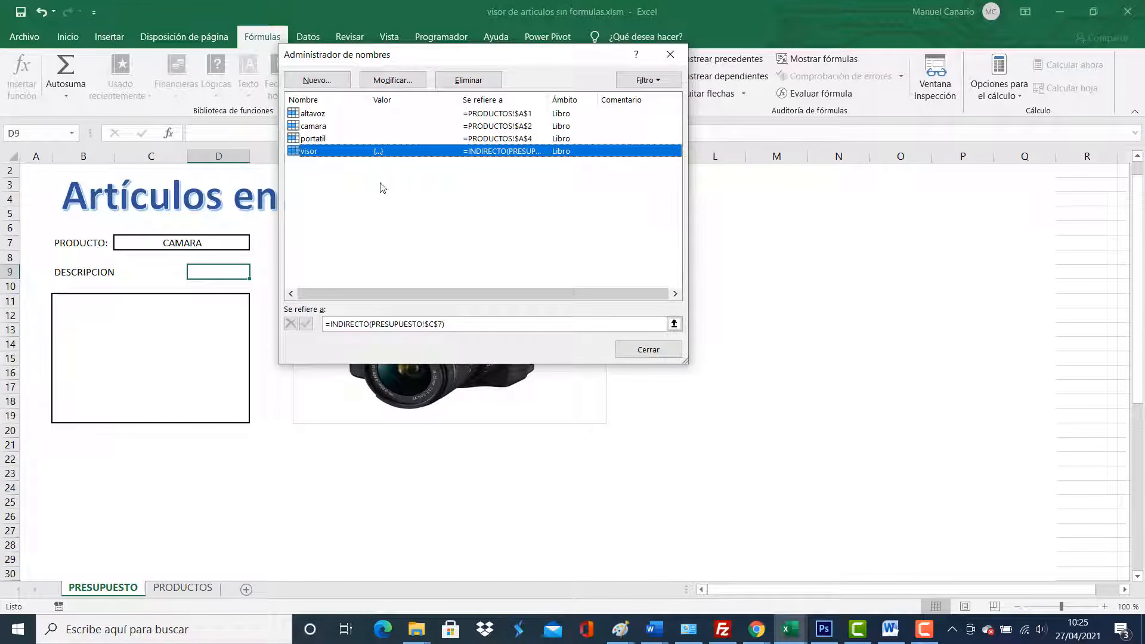
{"action": "left_click", "coordinate": [642, 352]}
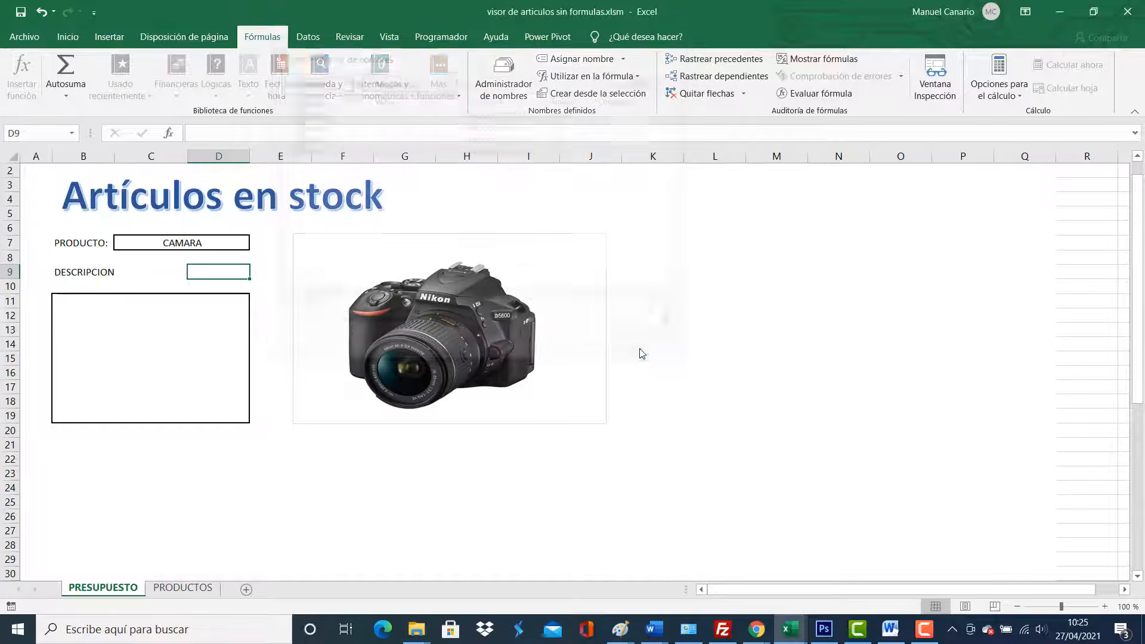
Define the missing name MOVIL for cell A3 on the PRODUCTOS sheet, which holds the phone picture.
{"action": "left_click", "coordinate": [197, 585]}
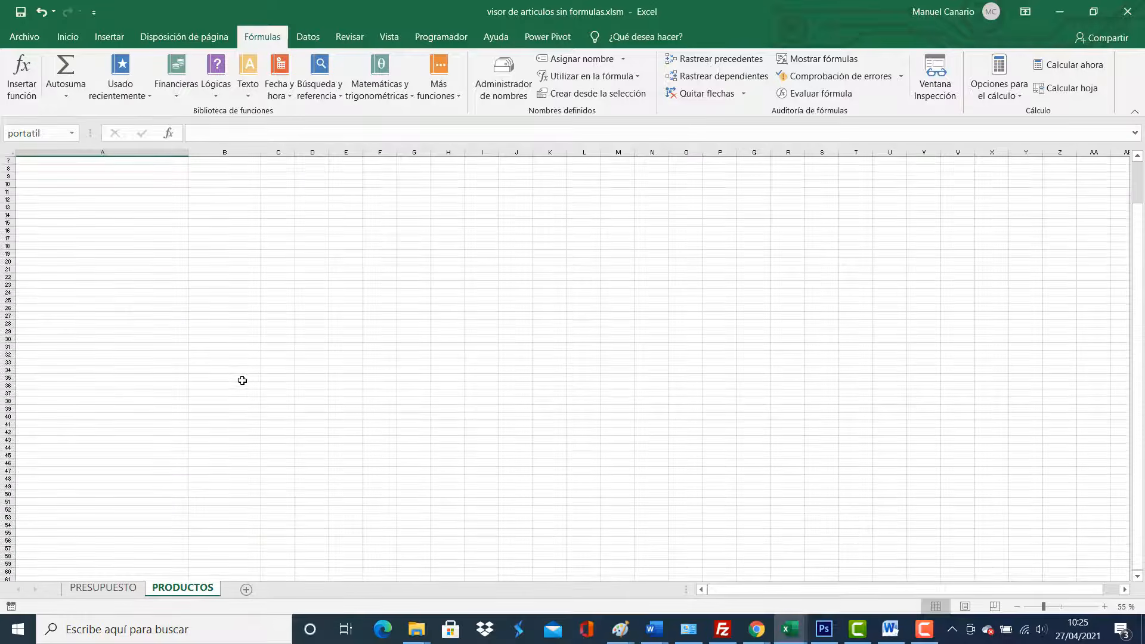
{"action": "left_click", "coordinate": [166, 408]}
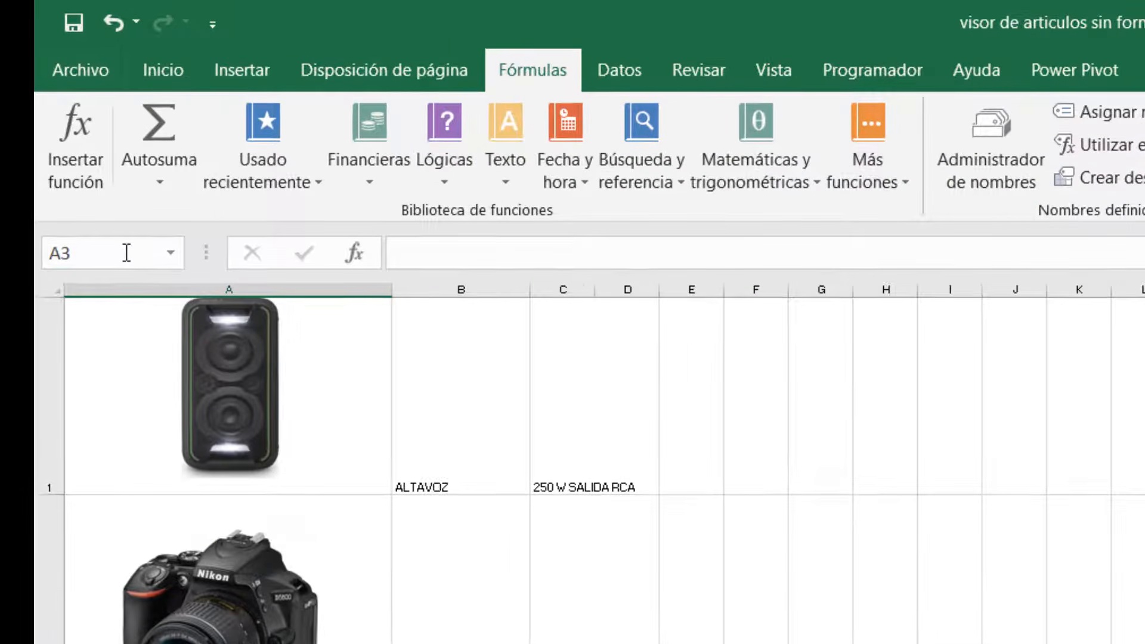
{"action": "left_click", "coordinate": [126, 253]}
{"action": "type", "text": "MOVIL"}
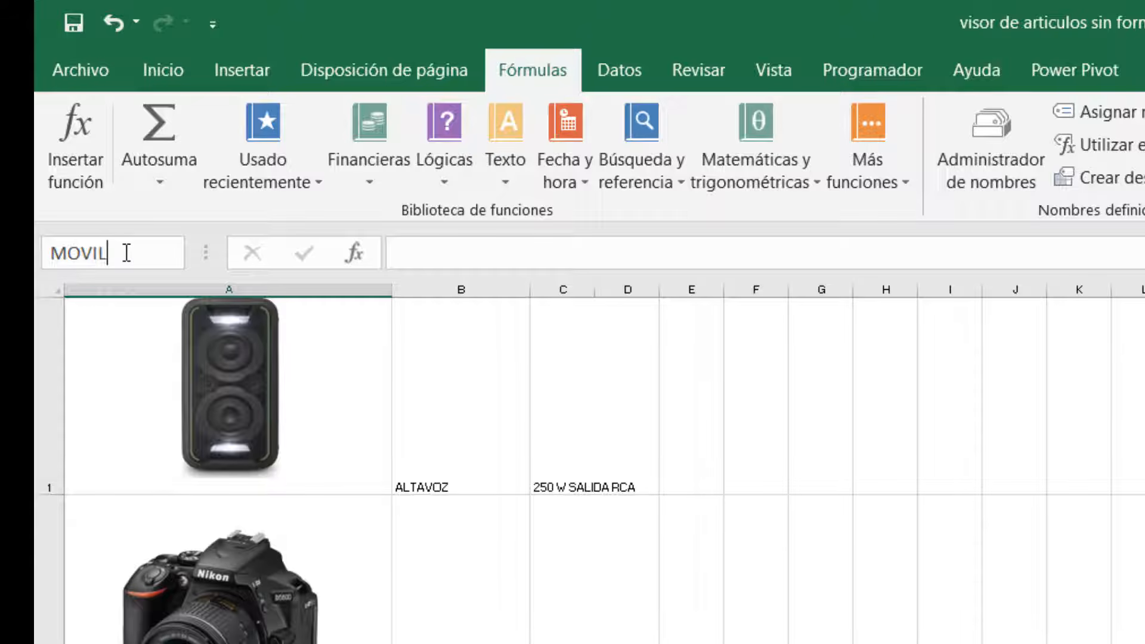
{"action": "key", "text": "Return"}
{"action": "left_click", "coordinate": [410, 524]}
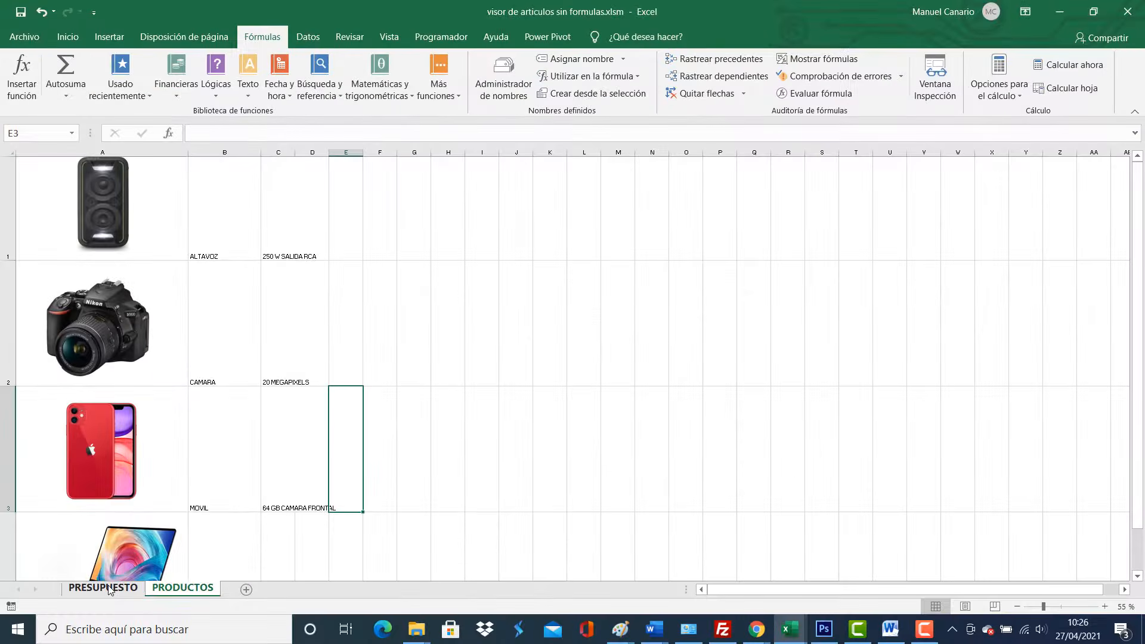
Link the camera picture on the PRESUPUESTO sheet to the name visor by replacing its =ARTICULO reference with =visor.
{"action": "left_click", "coordinate": [103, 588]}
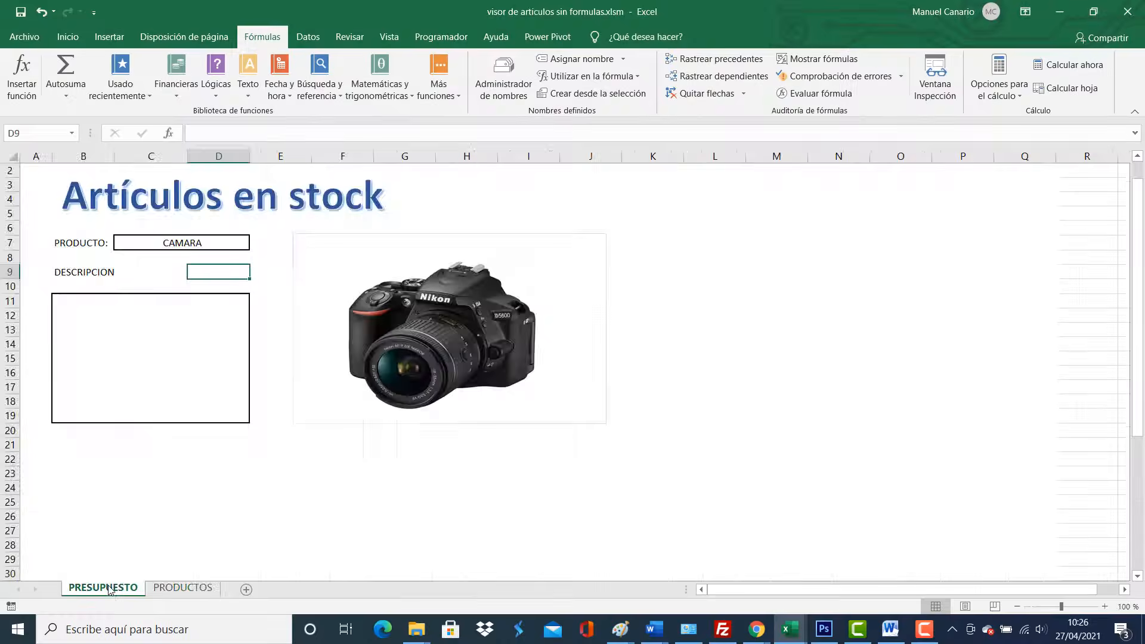
{"action": "left_click", "coordinate": [406, 252]}
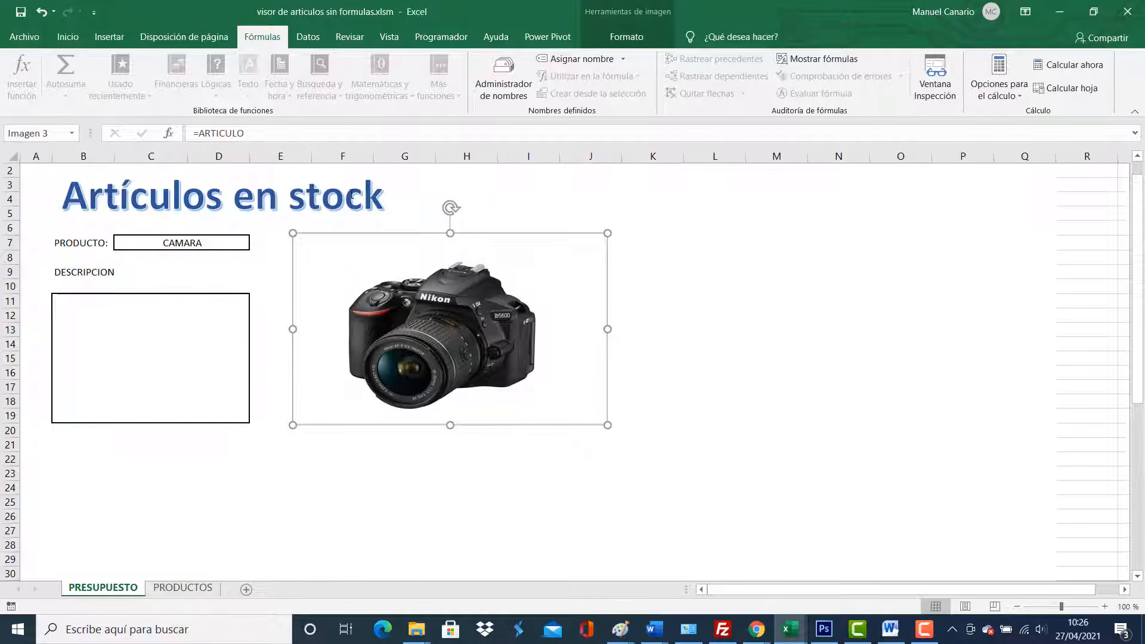
{"action": "key", "text": "BackSpace"}
{"action": "key", "text": "BackSpace"}
{"action": "key", "text": "BackSpace"}
{"action": "key", "text": "BackSpace"}
{"action": "key", "text": "BackSpace"}
{"action": "key", "text": "BackSpace"}
{"action": "key", "text": "BackSpace"}
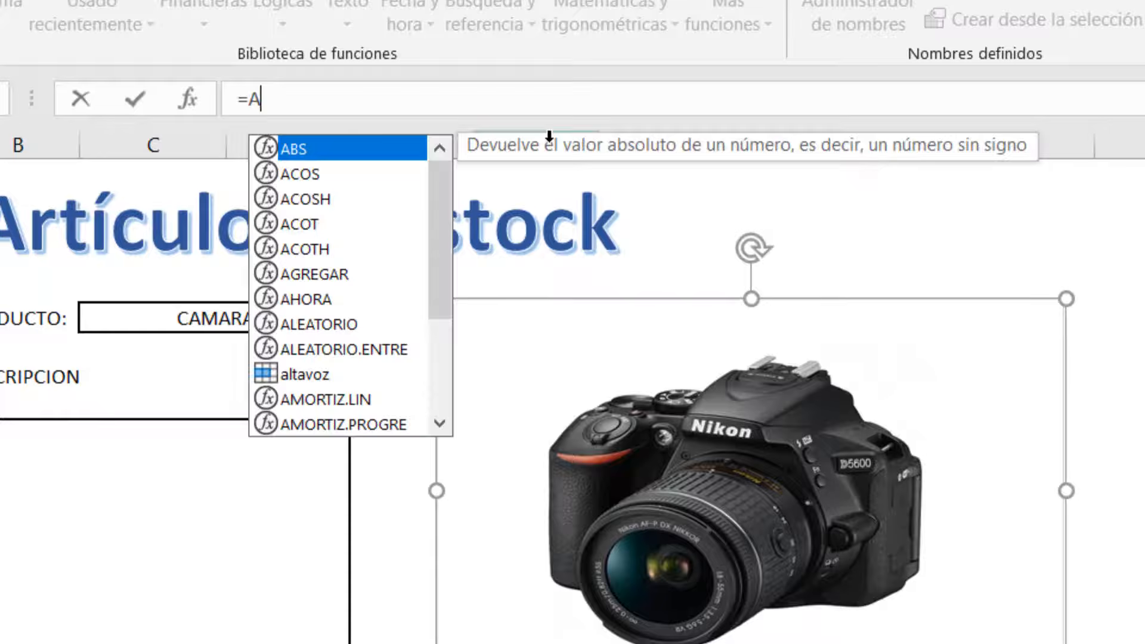
{"action": "key", "text": "BackSpace"}
{"action": "key", "text": "BackSpace"}
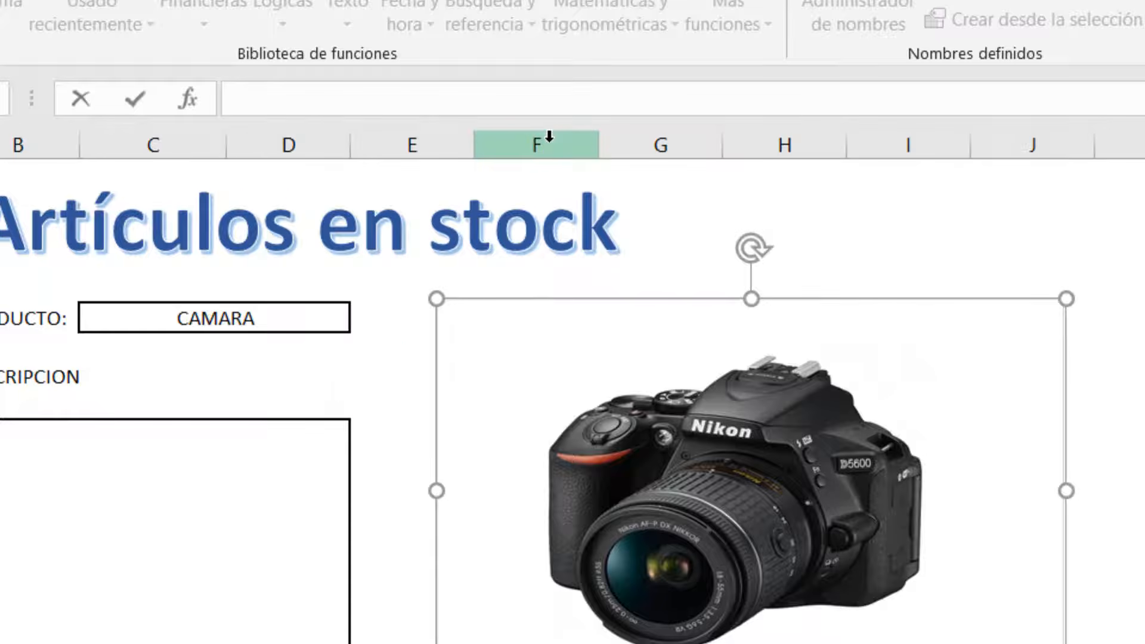
{"action": "type", "text": "=VI"}
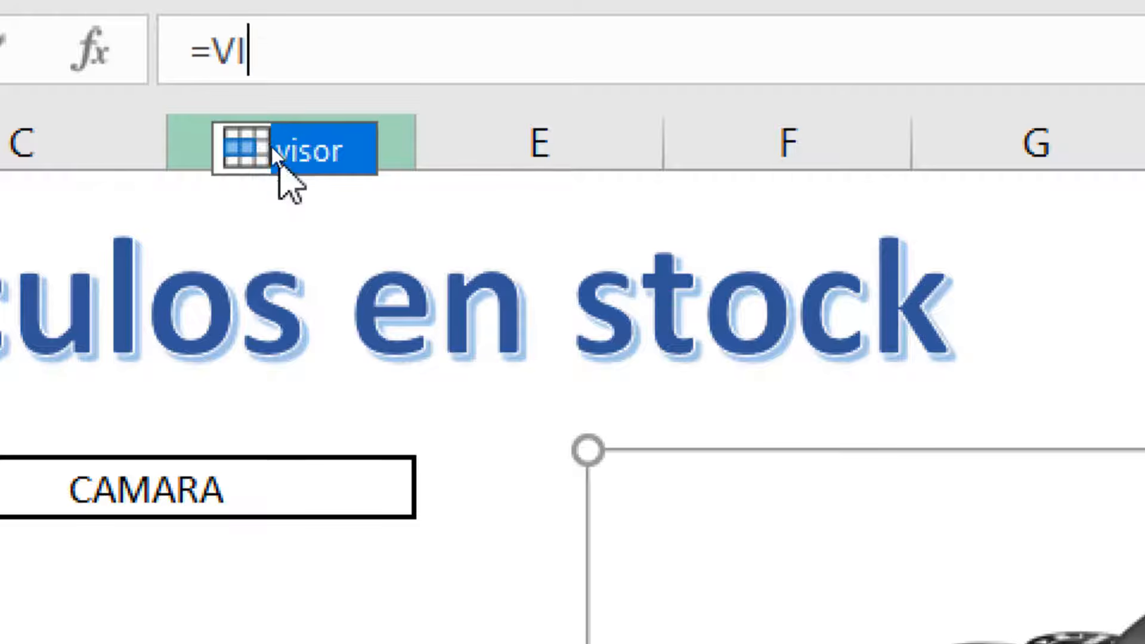
{"action": "double_click", "coordinate": [286, 152]}
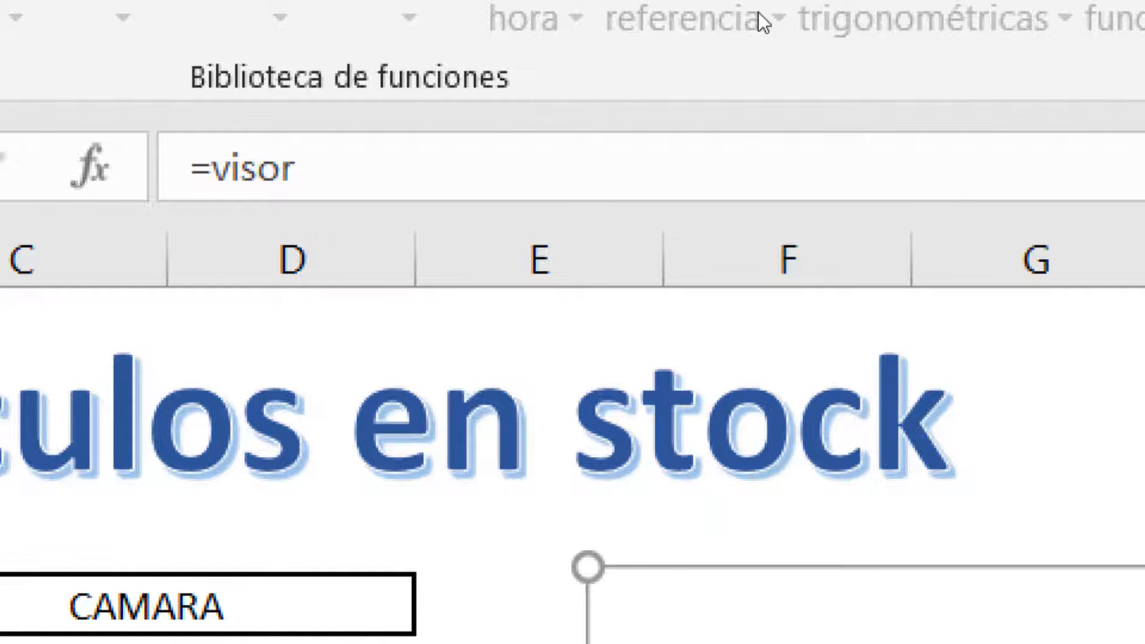
{"action": "key", "text": "Return"}
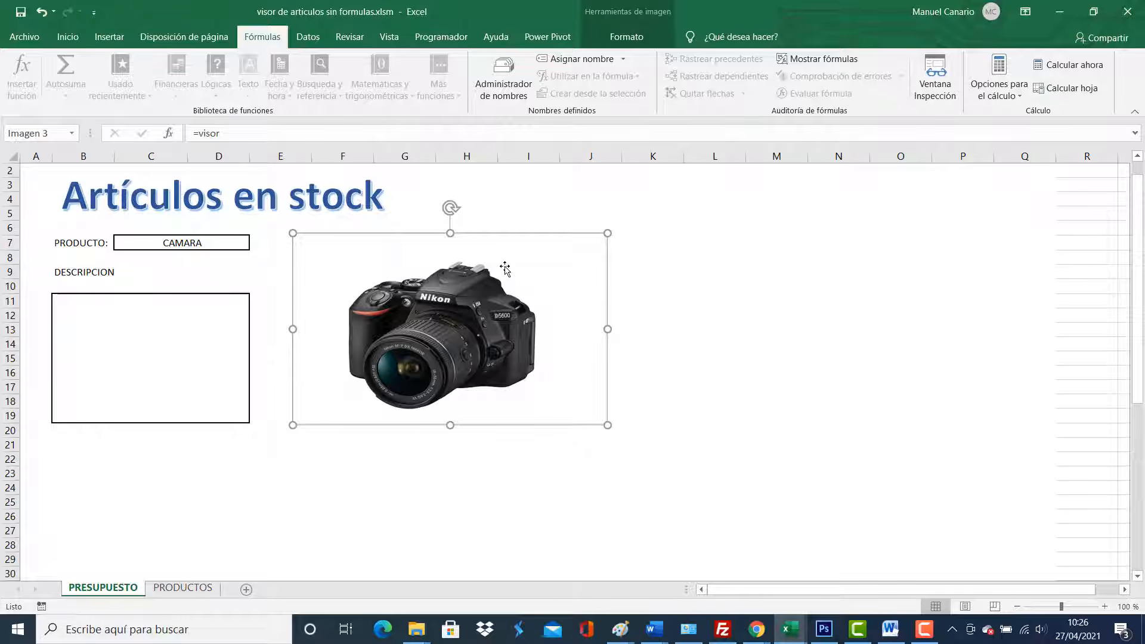
{"action": "left_click", "coordinate": [338, 135]}
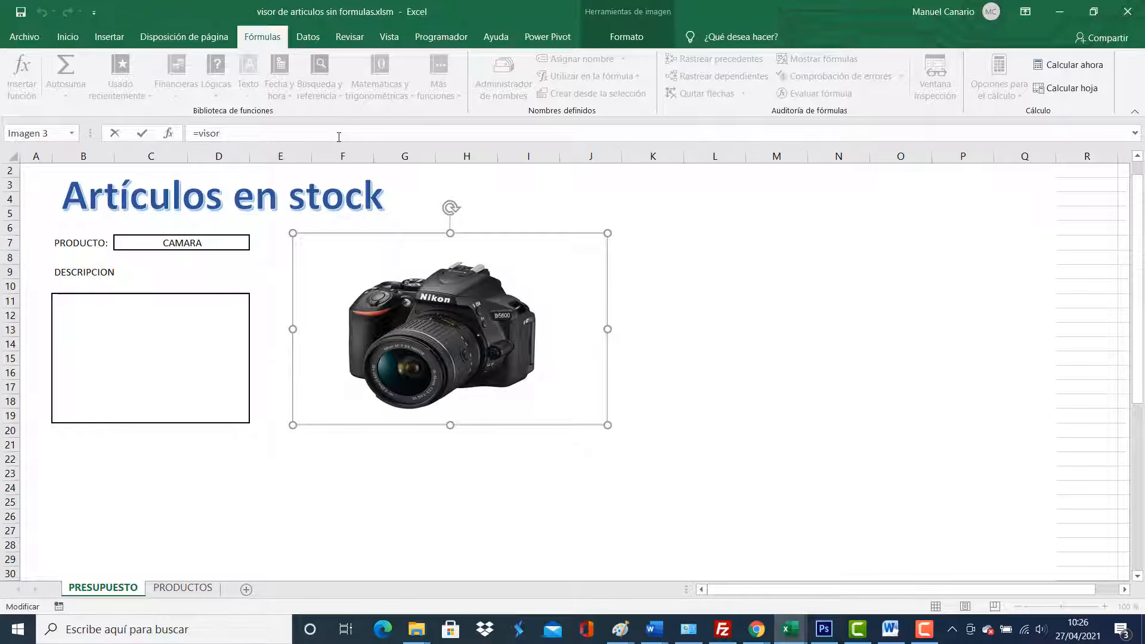
{"action": "key", "text": "Return"}
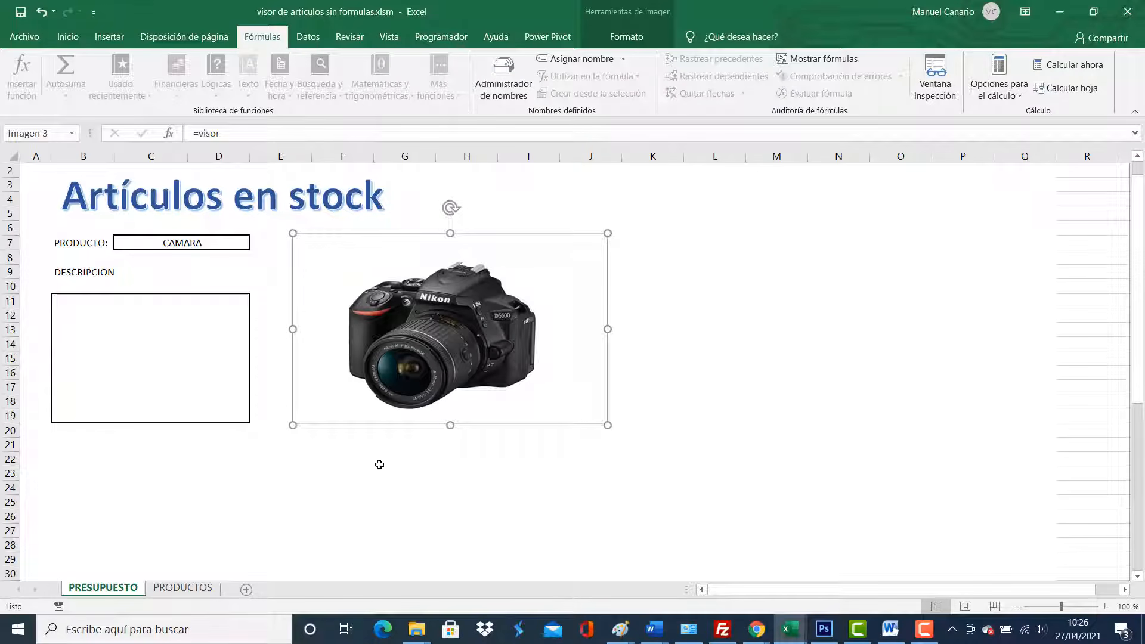
{"action": "left_click", "coordinate": [379, 465]}
{"action": "left_click", "coordinate": [339, 328]}
Test the linked picture by choosing ALTAVOZ, MOVIL and finally PORTATIL from the product dropdown in C7.
{"action": "left_click", "coordinate": [228, 244]}
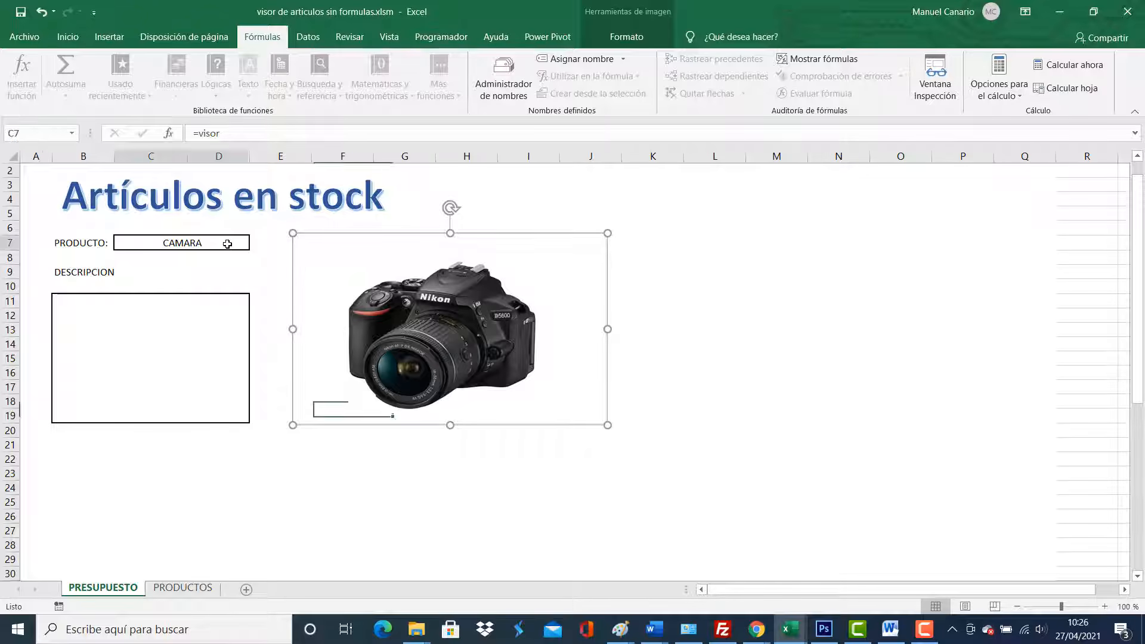
{"action": "left_click", "coordinate": [256, 244]}
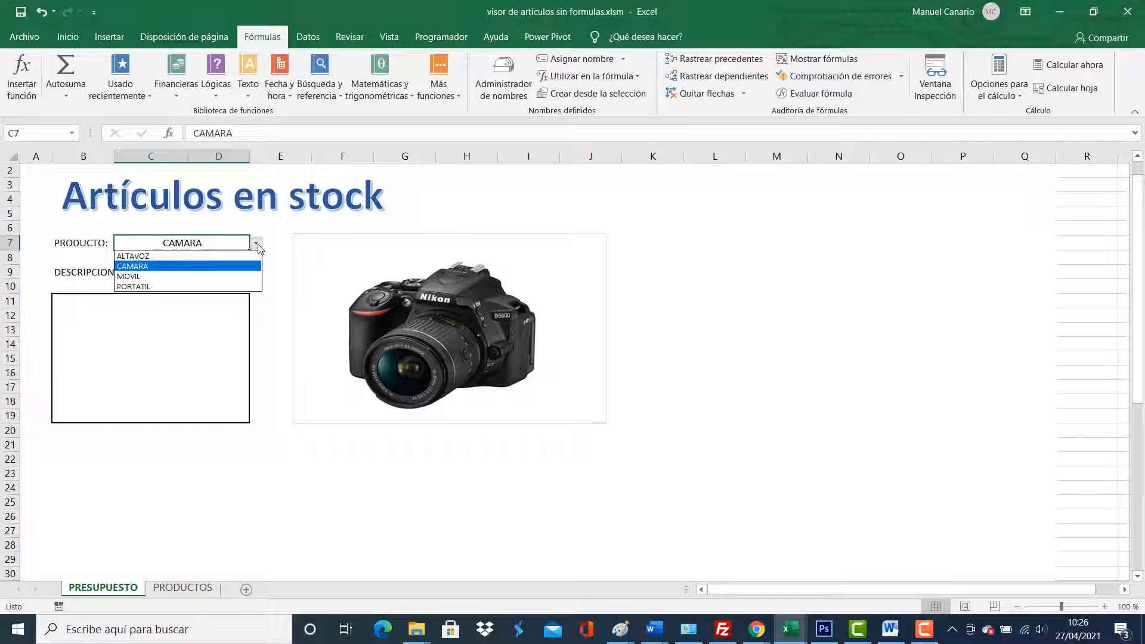
{"action": "left_click", "coordinate": [226, 256]}
{"action": "left_click", "coordinate": [256, 243]}
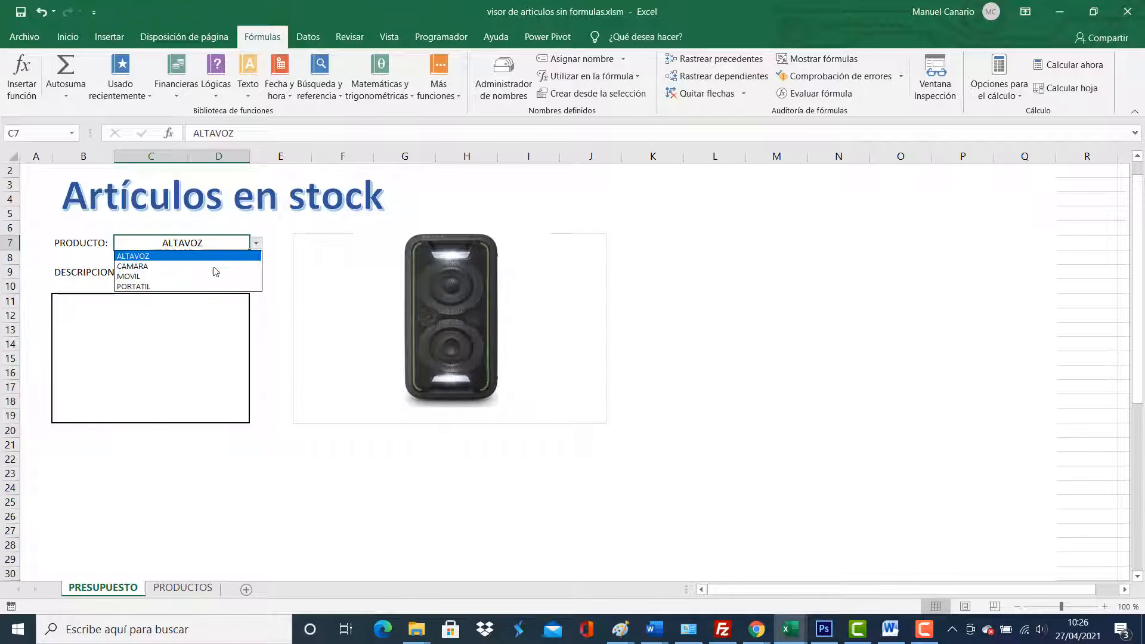
{"action": "left_click", "coordinate": [229, 272]}
{"action": "left_click", "coordinate": [256, 244]}
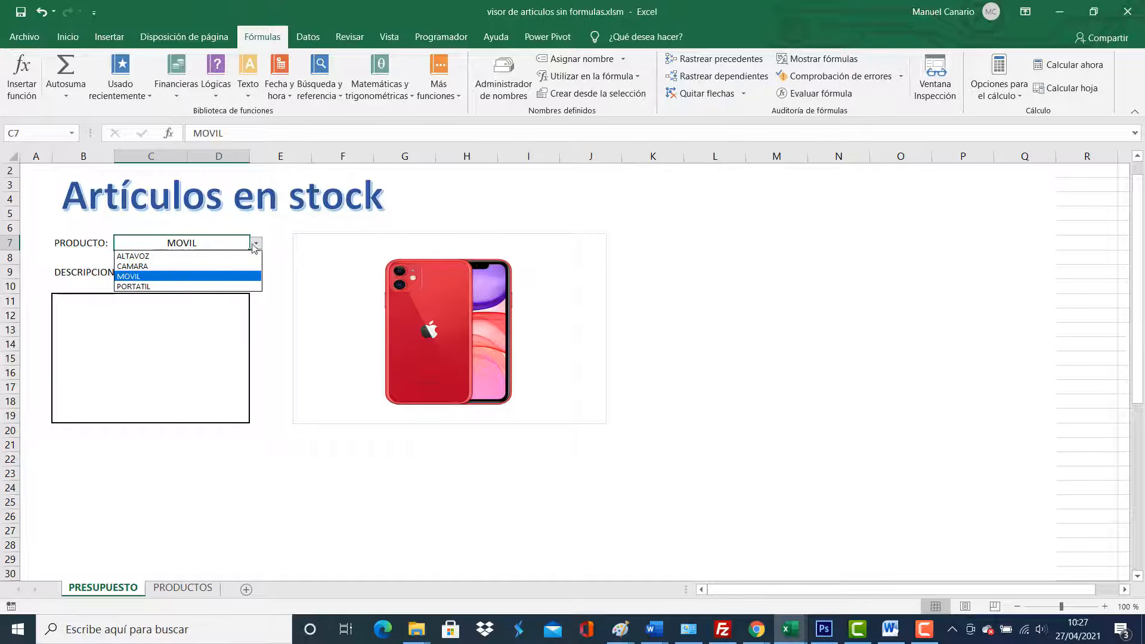
{"action": "left_click", "coordinate": [183, 285]}
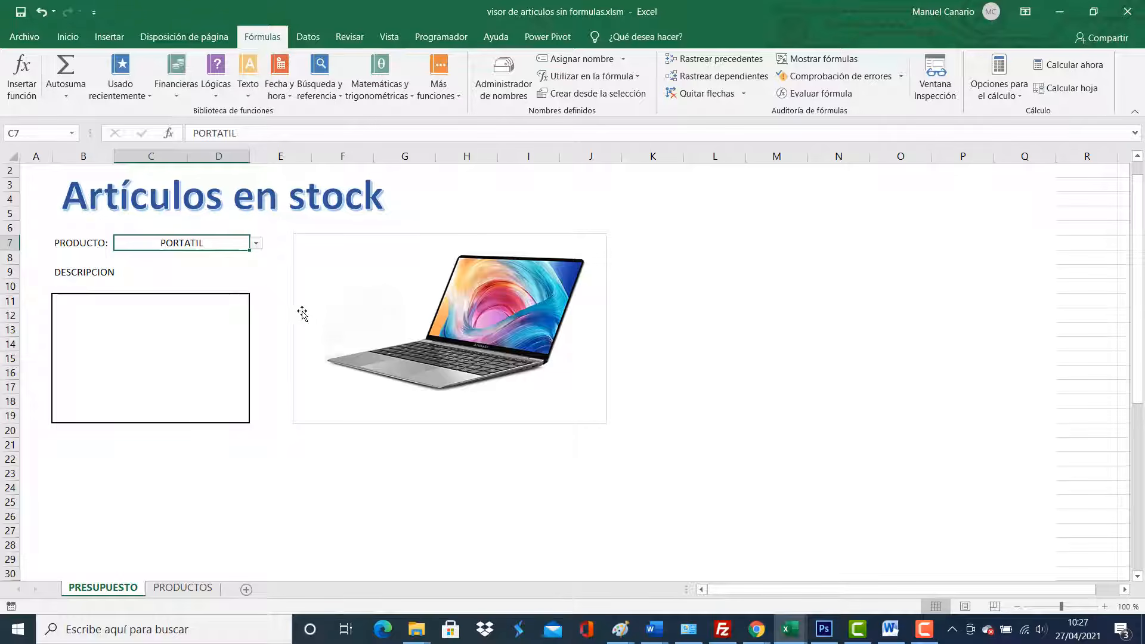
Select the merged description box starting at B11 on the PRESUPUESTO sheet.
{"action": "left_click", "coordinate": [183, 331]}
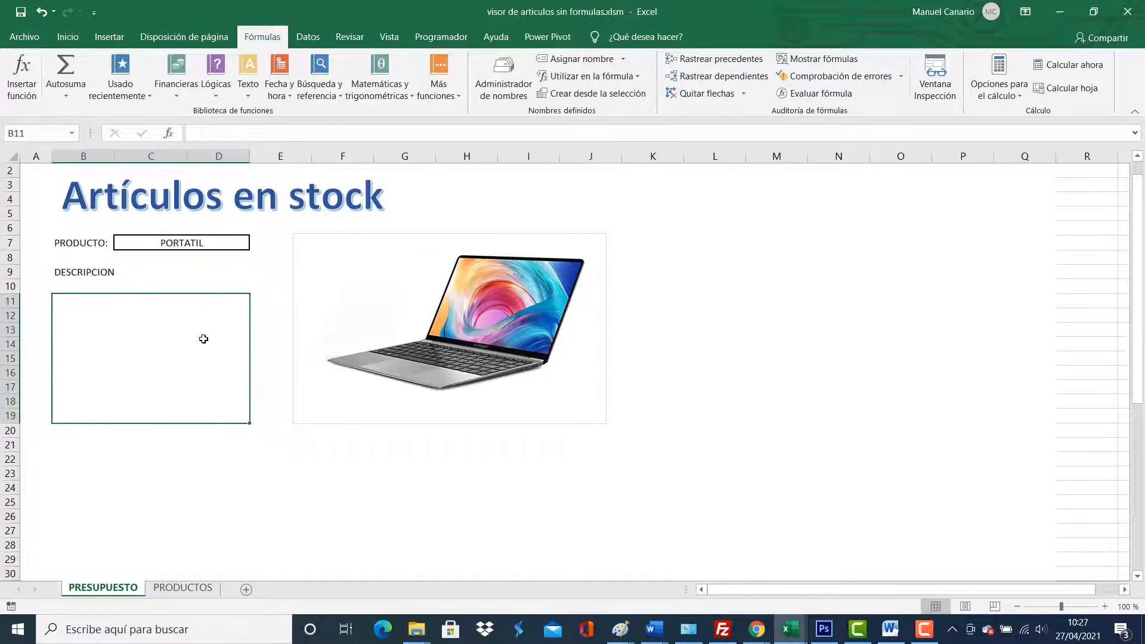